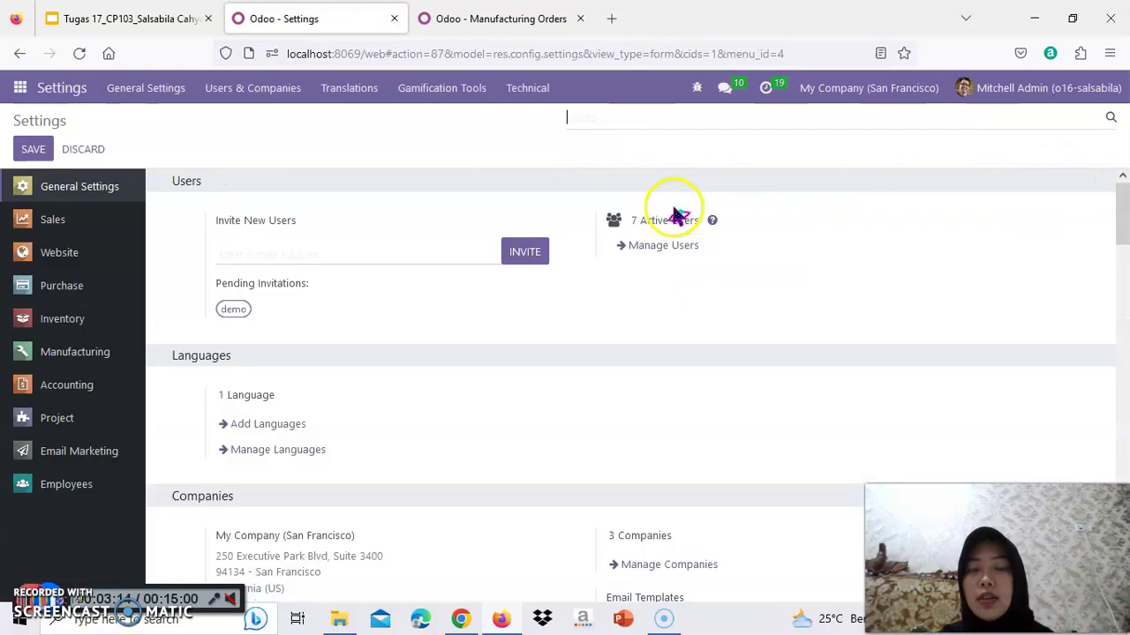
# Search the settings for "bY" and check the By-Products option under the Manufacturing operations.
pyautogui.write('by')
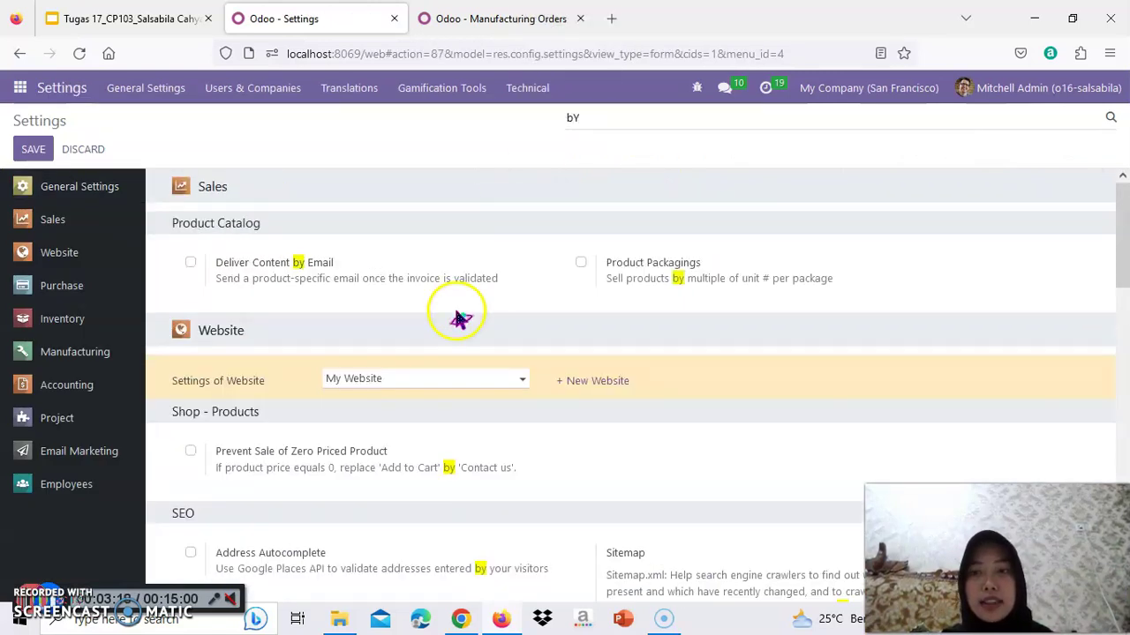
pyautogui.scroll(-4, 459, 318)
pyautogui.scroll(-5, 459, 318)
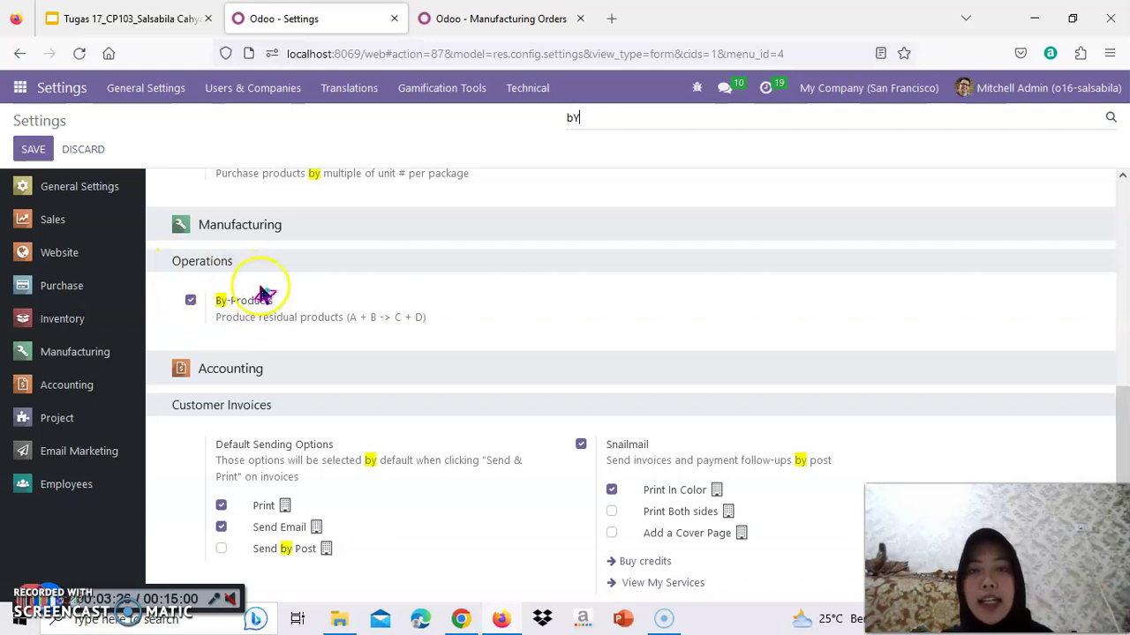
pyautogui.scroll(1, 260, 294)
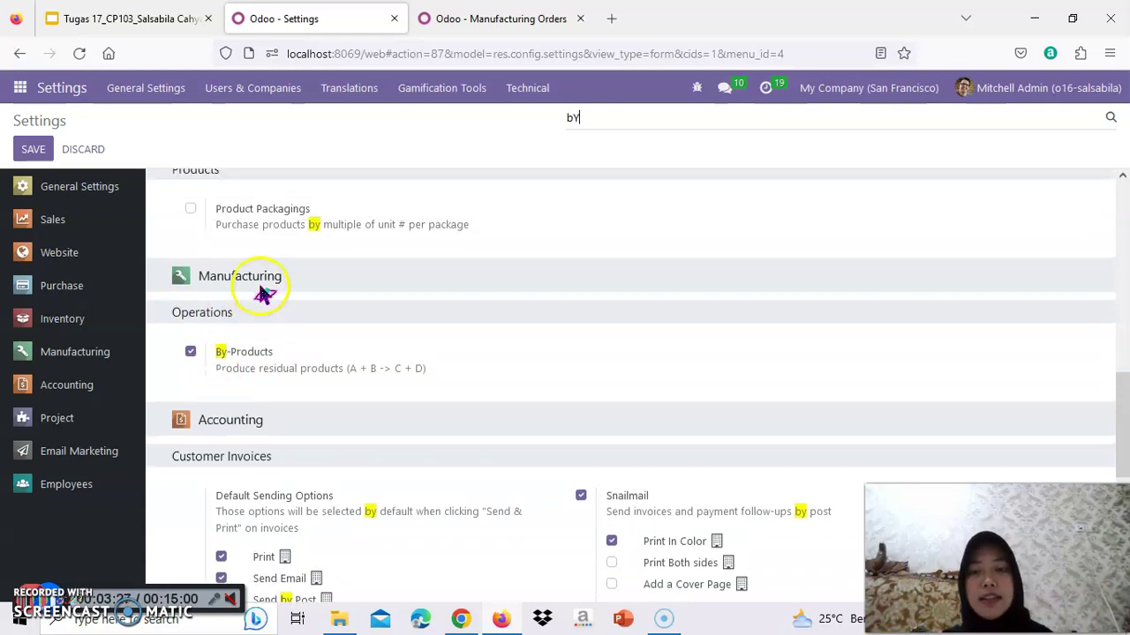
# Open the [RBK] Rak Buku bill of materials in the Manufacturing app.
pyautogui.click(19, 88)
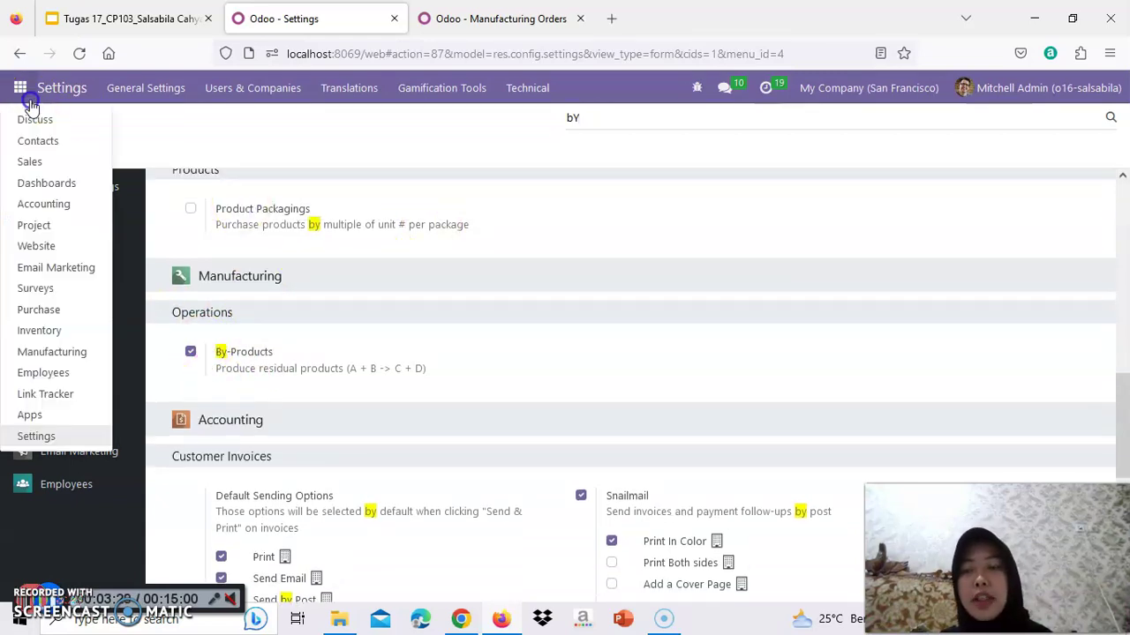
pyautogui.click(50, 353)
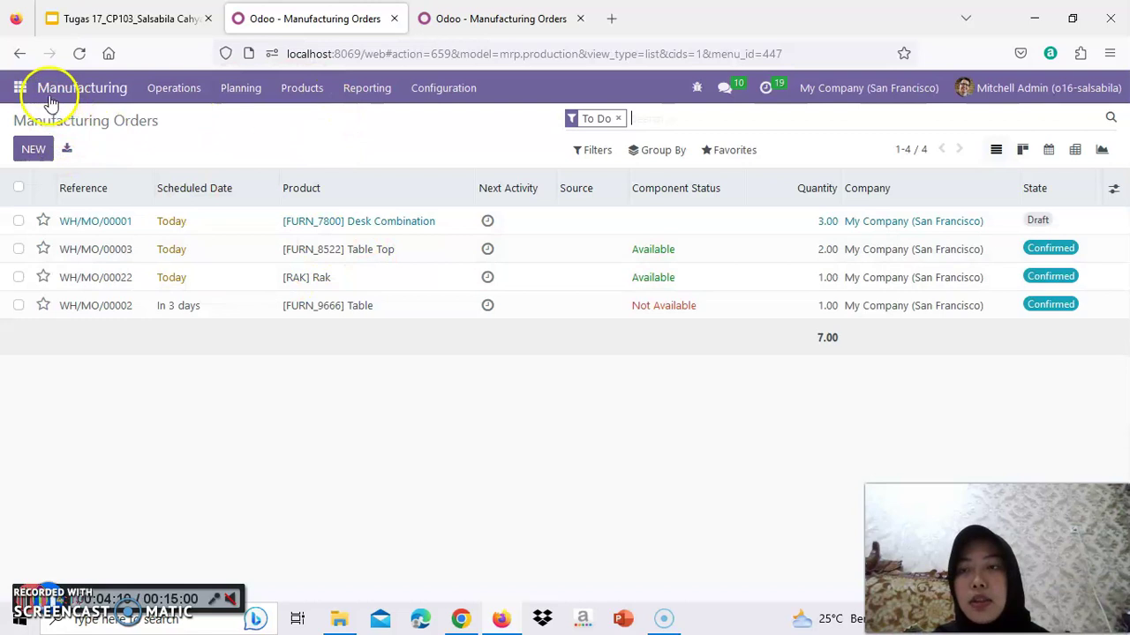
pyautogui.click(321, 93)
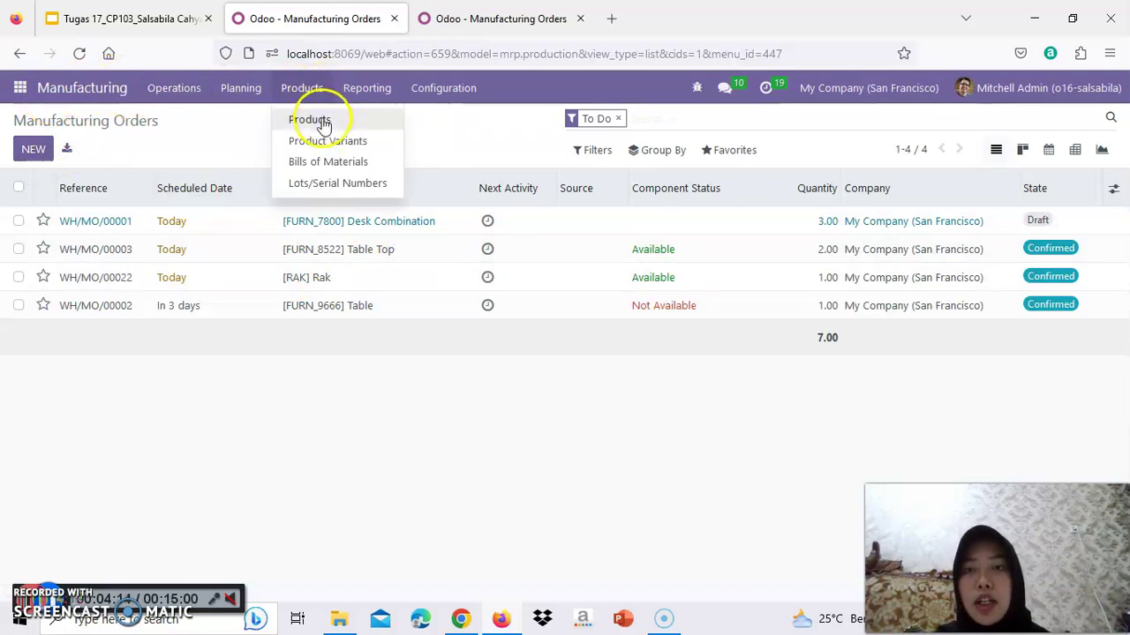
pyautogui.click(351, 167)
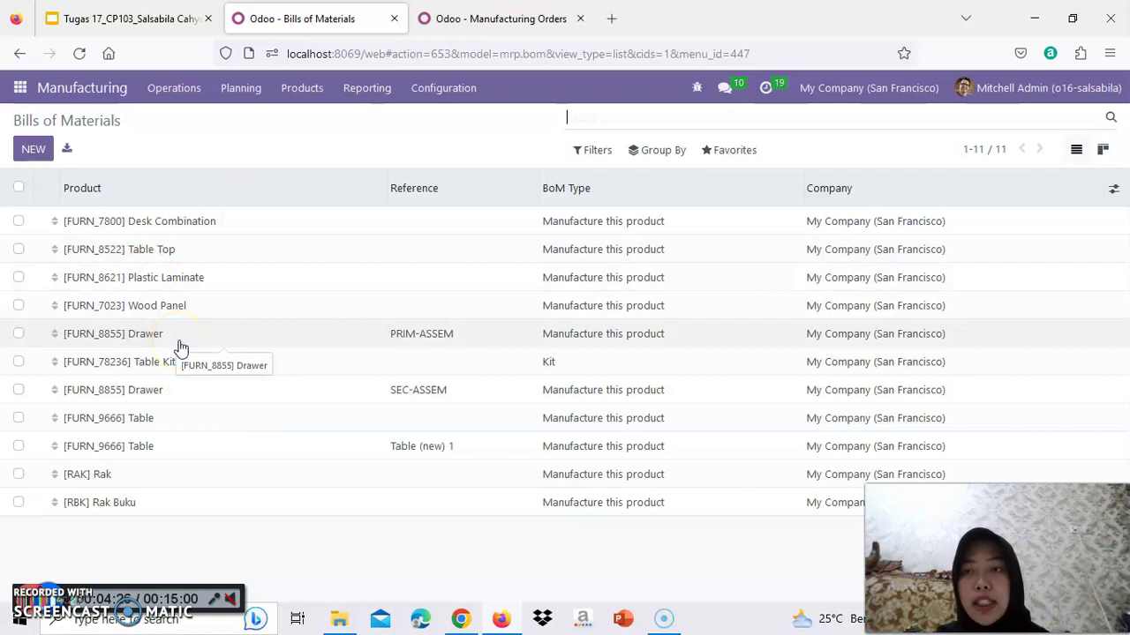
pyautogui.click(141, 510)
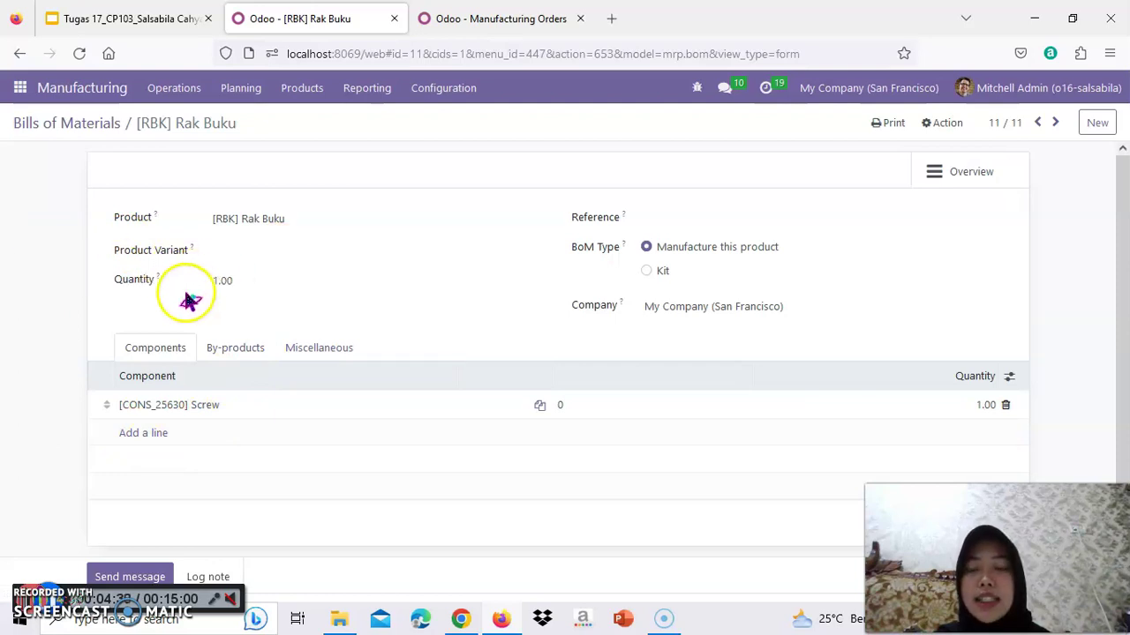
# Add [WDS] Wooden Scrap as a by-product of the Rak Buku bill of materials with a quantity of 3.
pyautogui.click(236, 351)
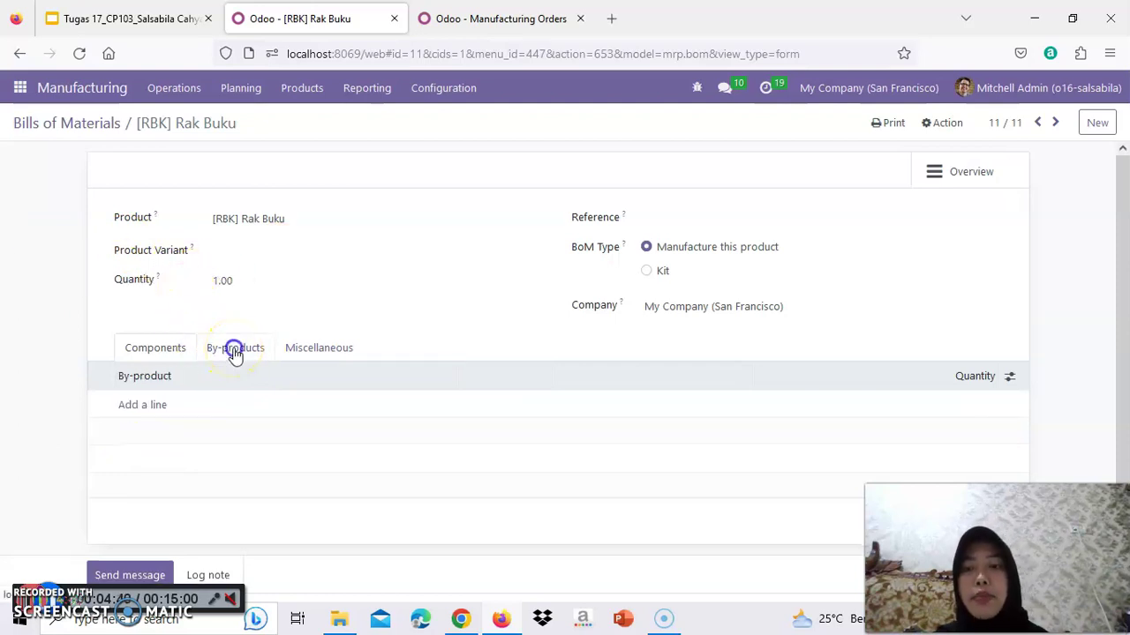
pyautogui.click(141, 408)
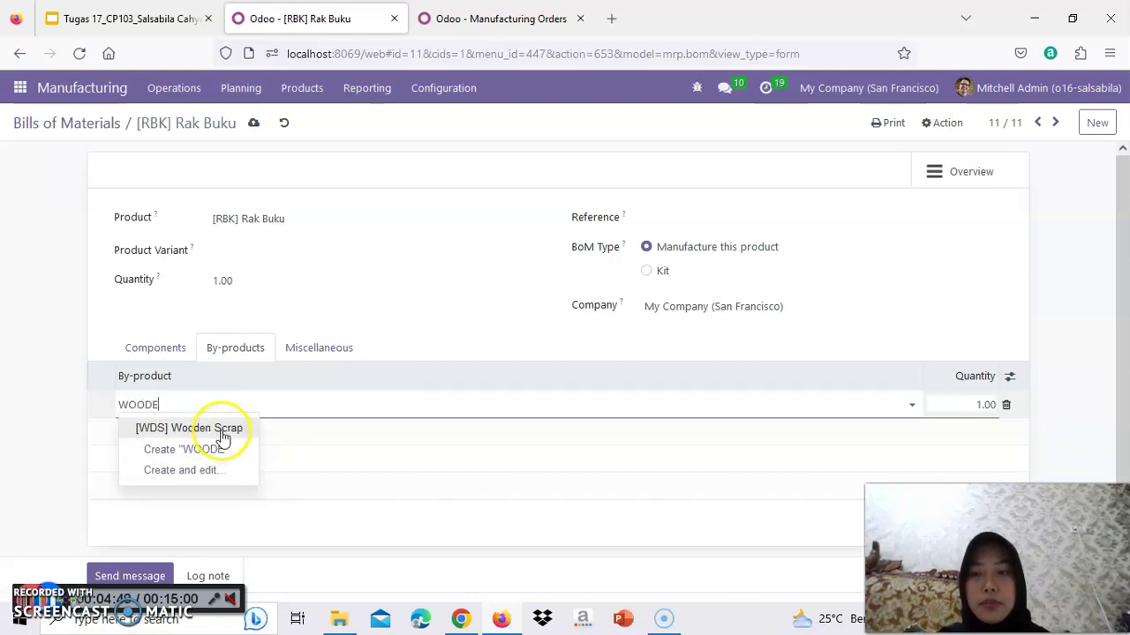
pyautogui.click(223, 430)
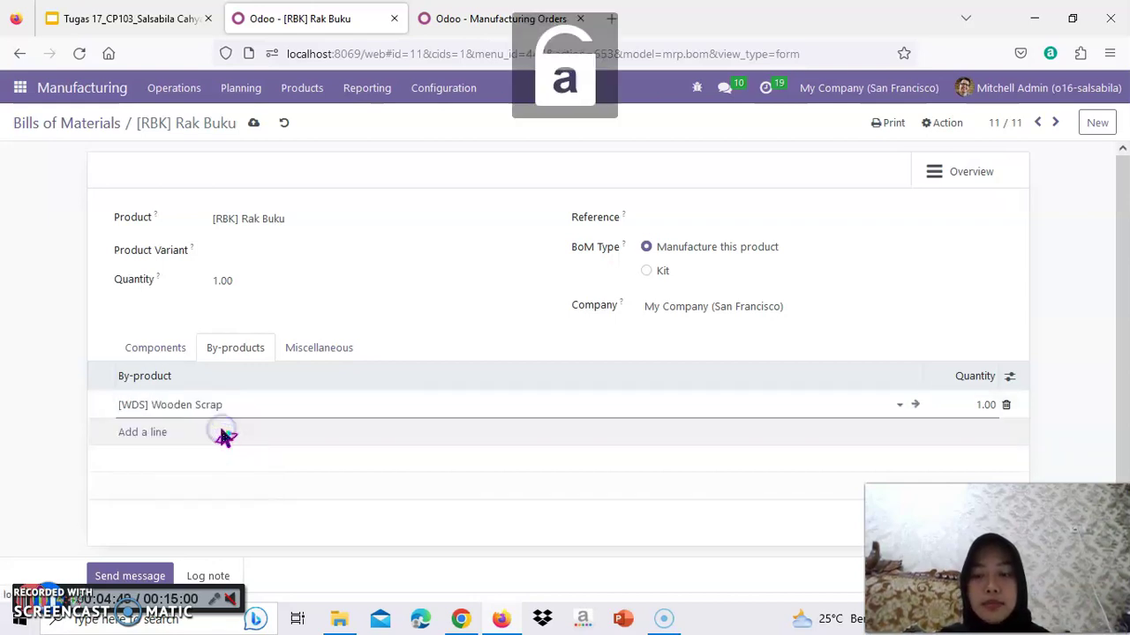
pyautogui.click(987, 404)
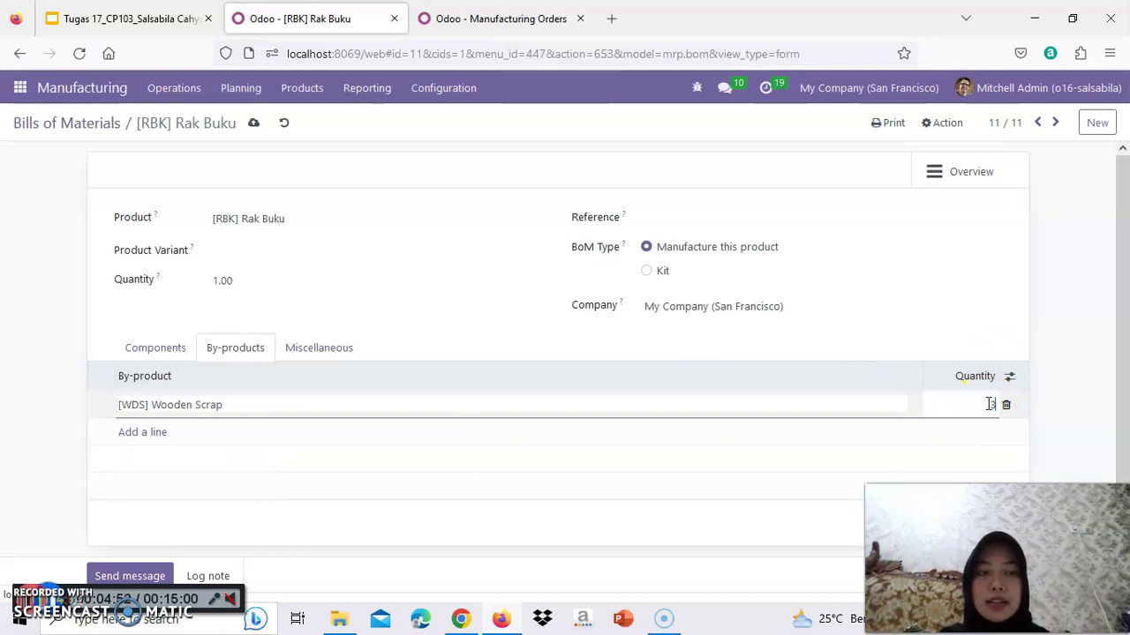
pyautogui.click(1062, 360)
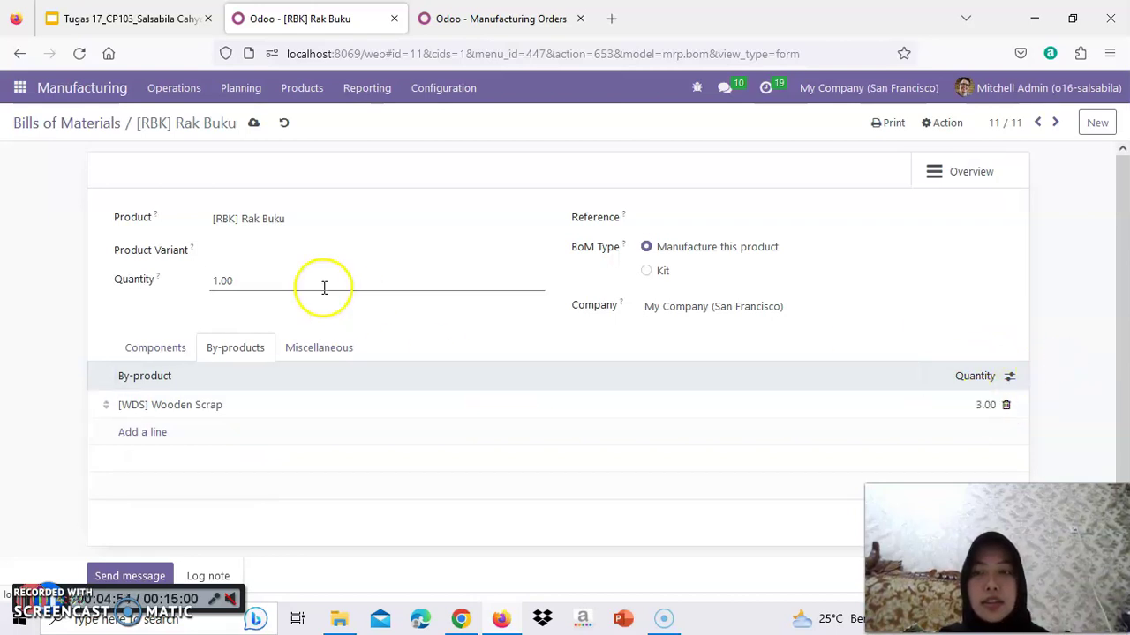
# Set the product variant of the bill of materials to [RBK] Rak Buku and save the record.
pyautogui.click(283, 256)
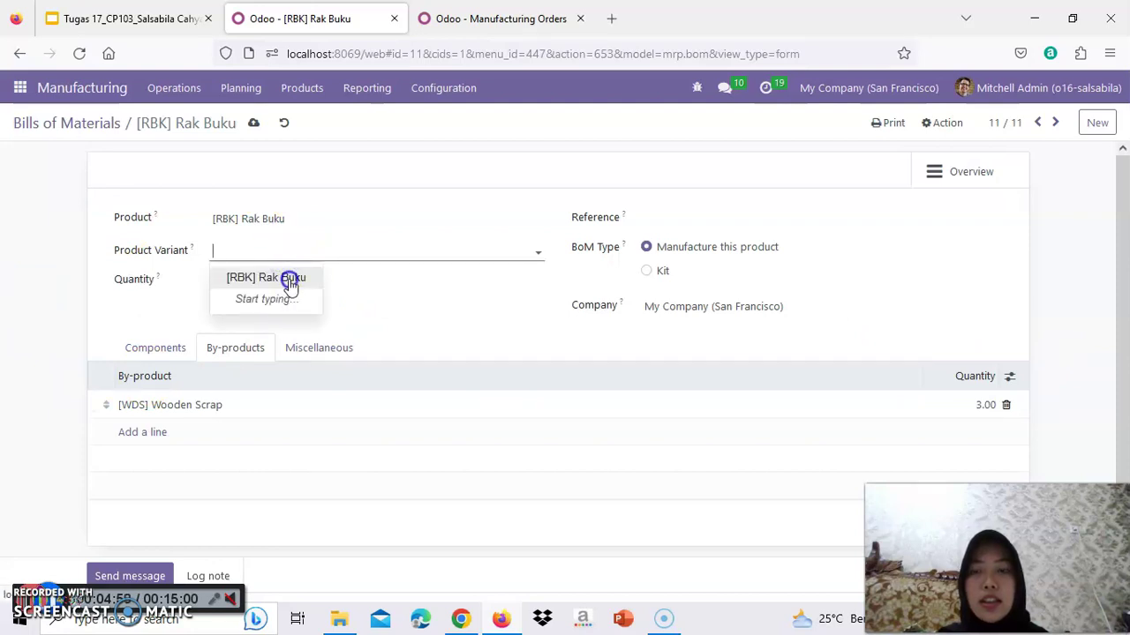
pyautogui.click(291, 281)
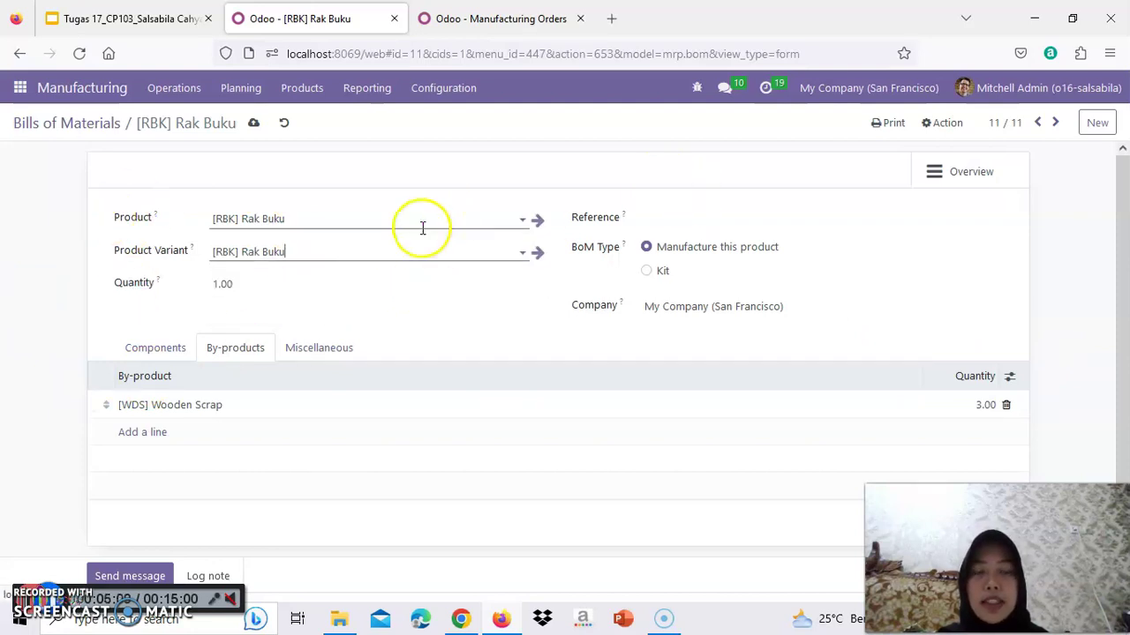
pyautogui.click(254, 126)
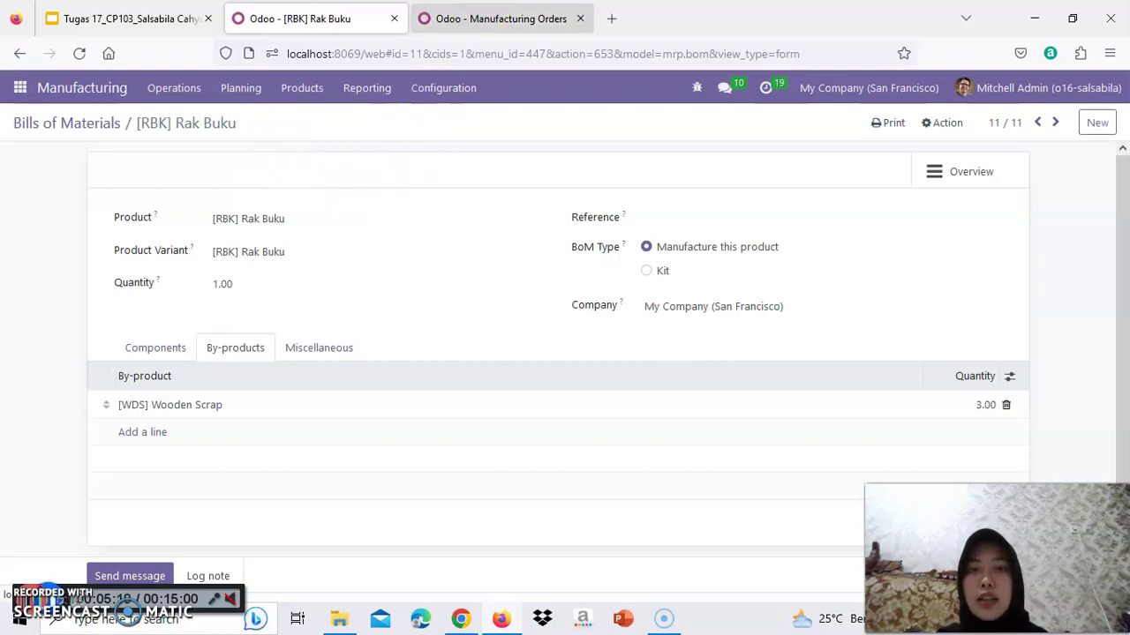
# In the other Odoo browser tab, search the Manufacturing products for "wooden" to check the stock on hand.
pyautogui.click(498, 18)
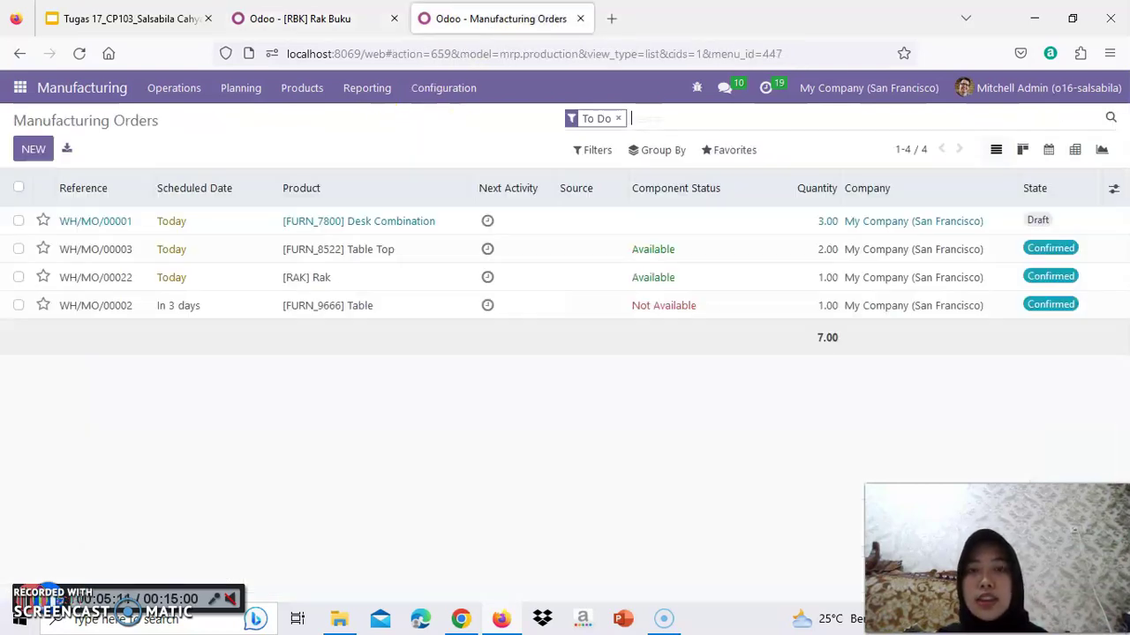
pyautogui.click(305, 90)
pyautogui.click(323, 122)
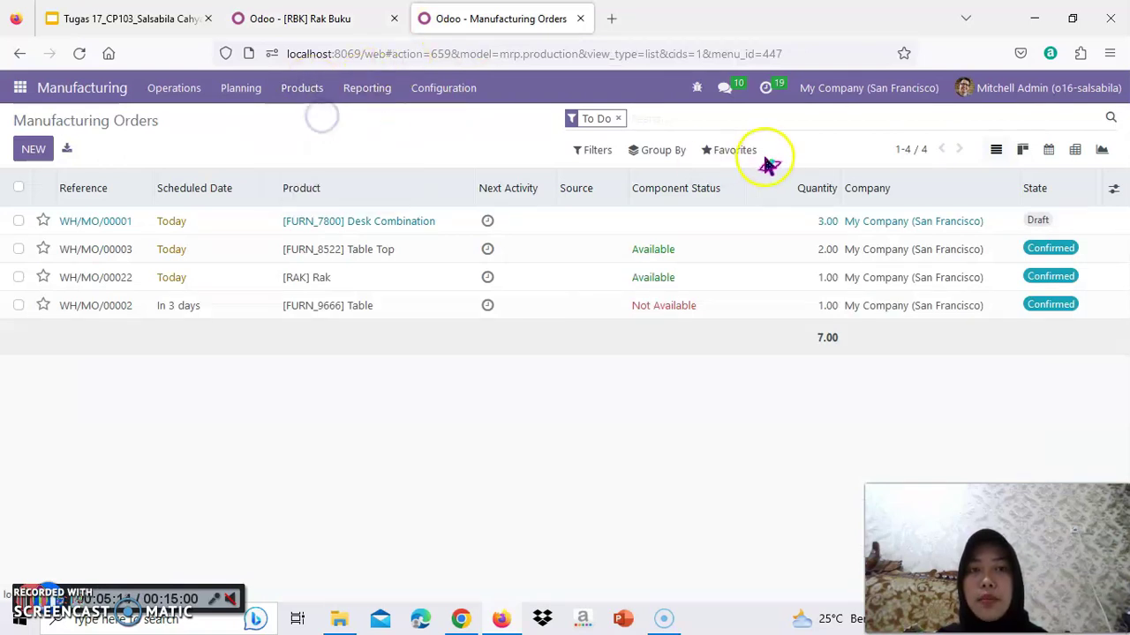
pyautogui.click(747, 112)
pyautogui.write('w')
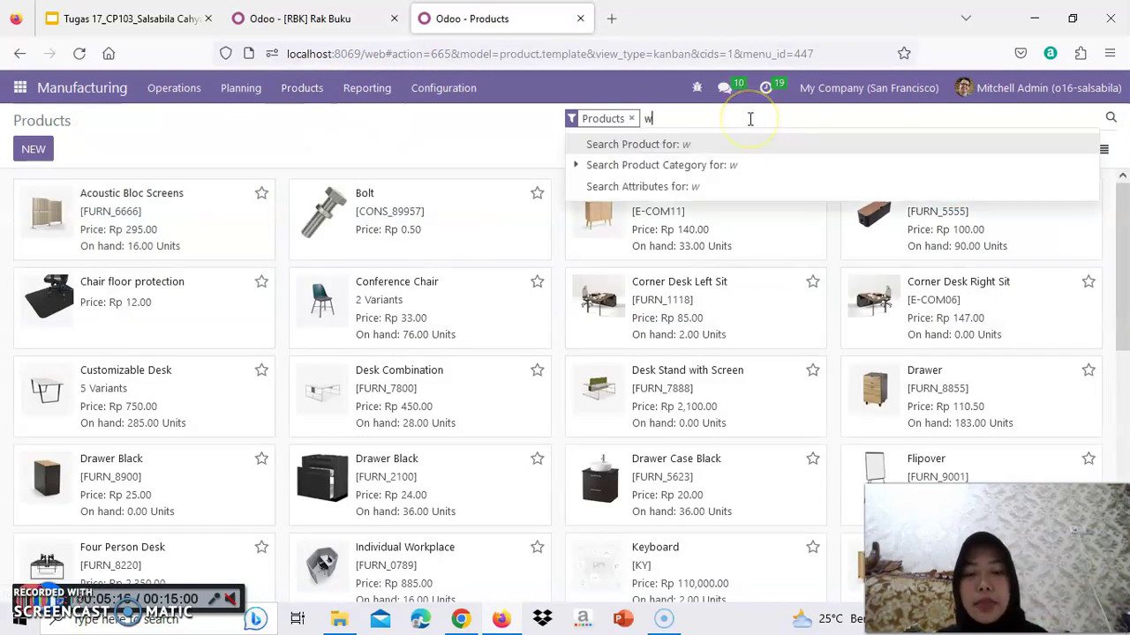
pyautogui.press('Return')
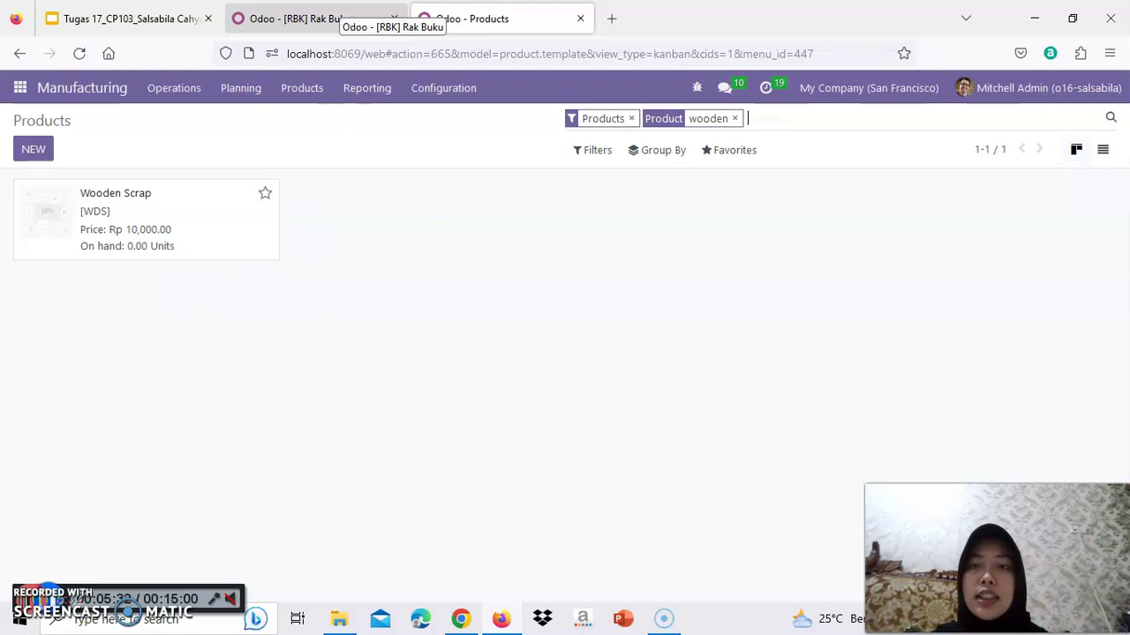
# Back in the bill of materials browser tab, create a new manufacturing order for the product [RBK] Rak Buku.
pyautogui.click(353, 18)
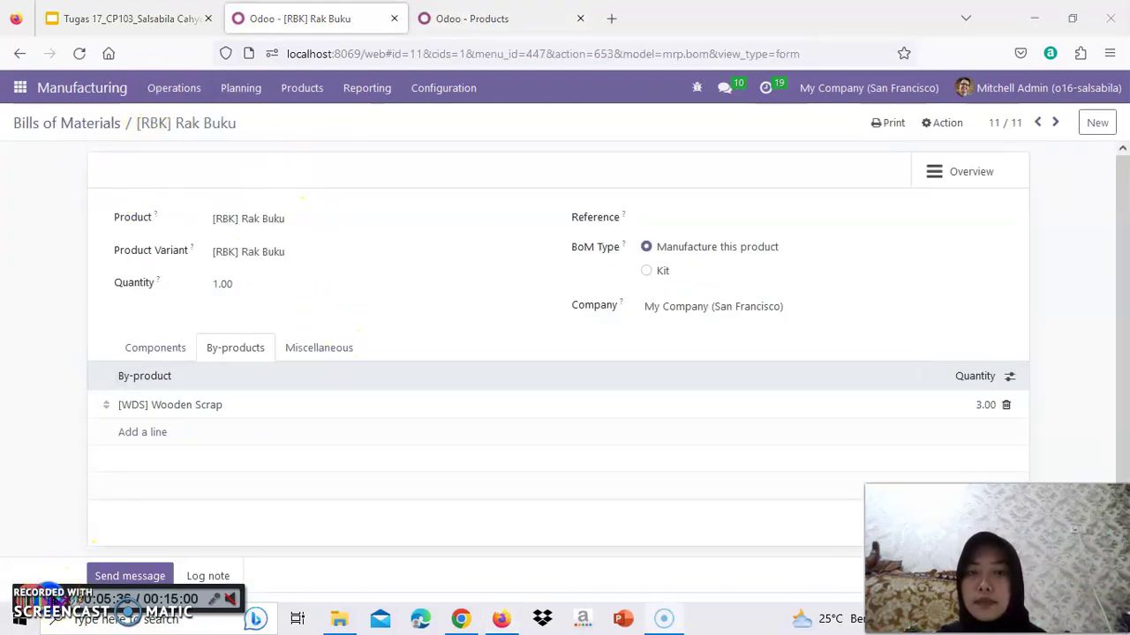
pyautogui.click(179, 88)
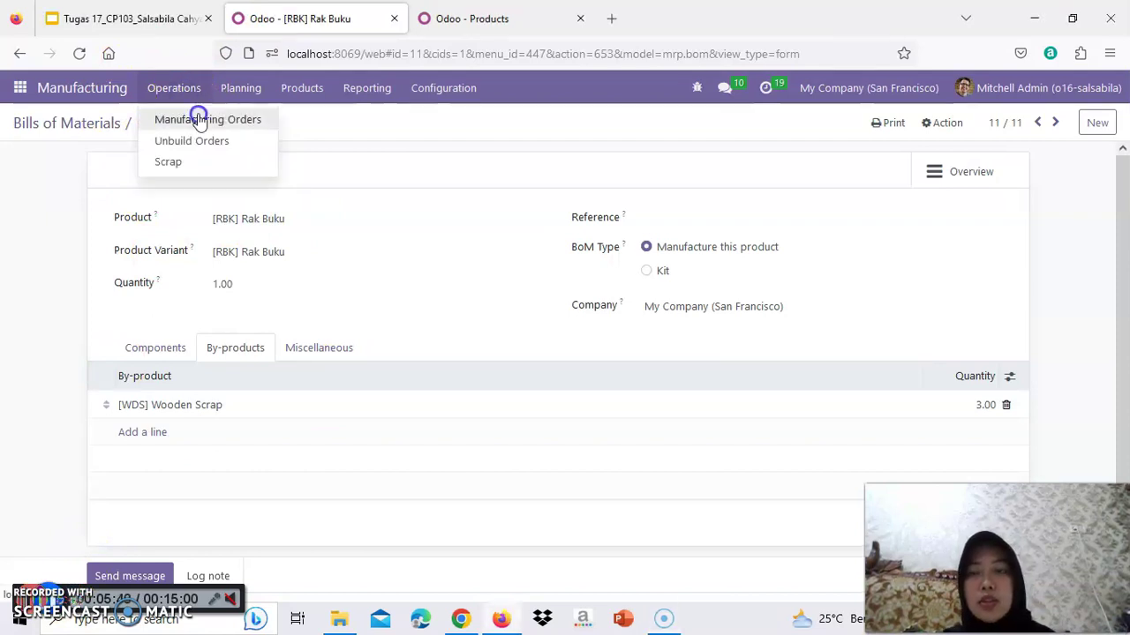
pyautogui.click(200, 119)
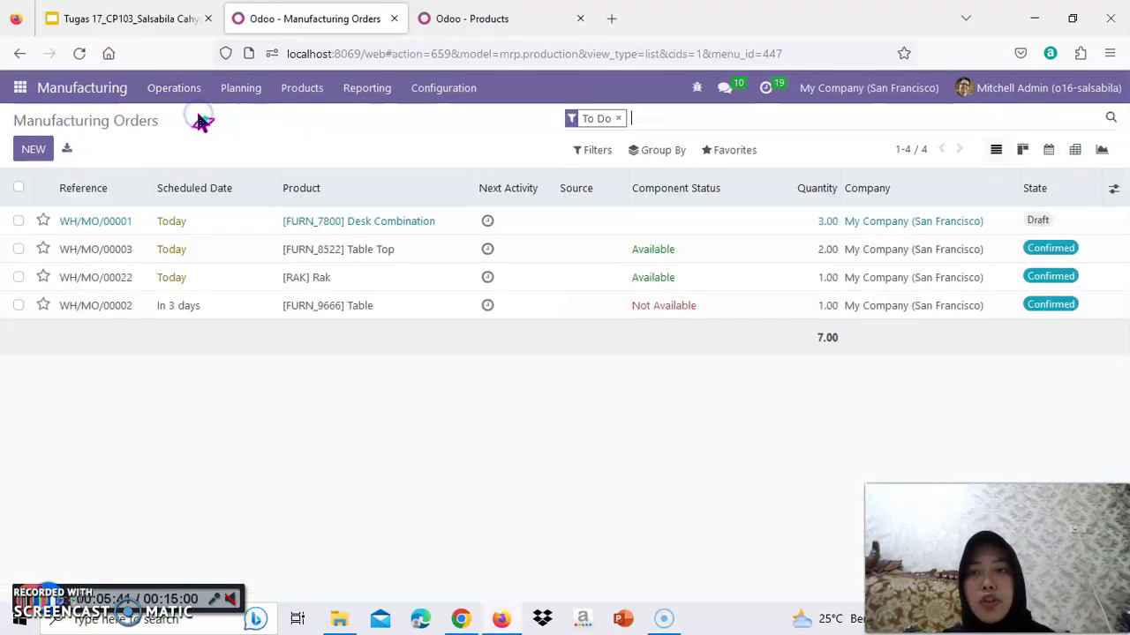
pyautogui.click(34, 155)
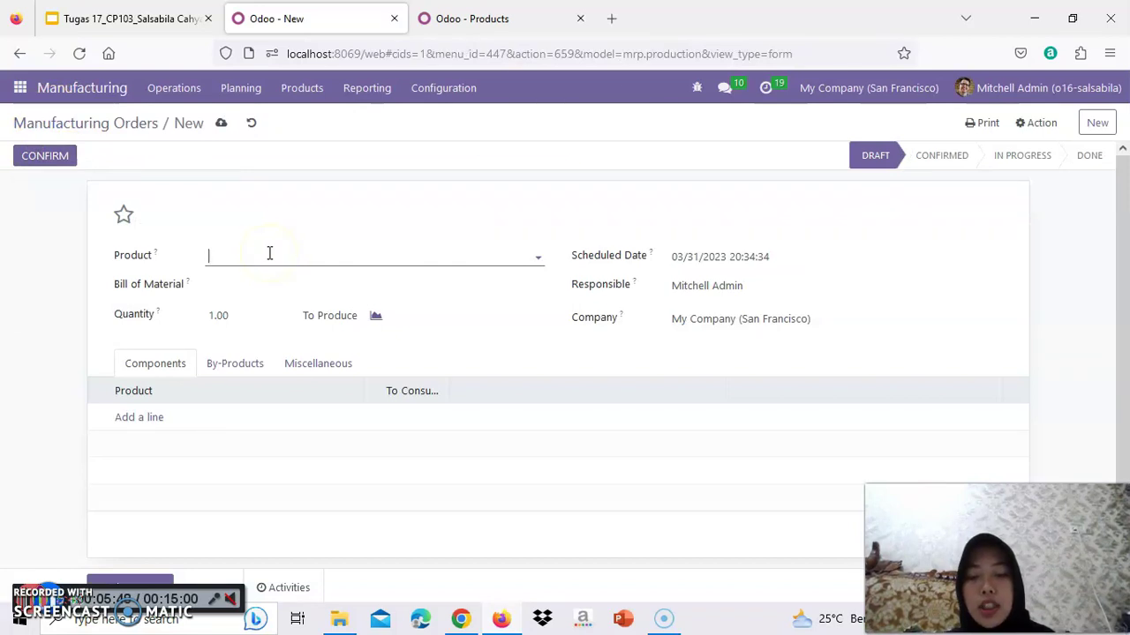
pyautogui.write('RAK')
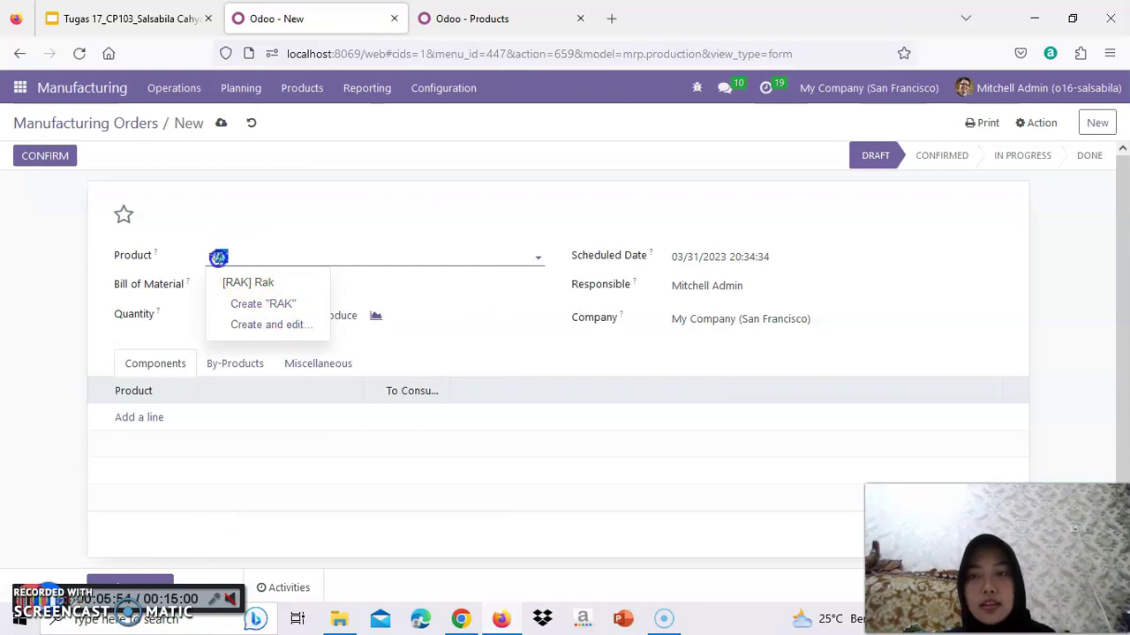
pyautogui.press('BackSpace')
pyautogui.press('BackSpace')
pyautogui.write('ak')
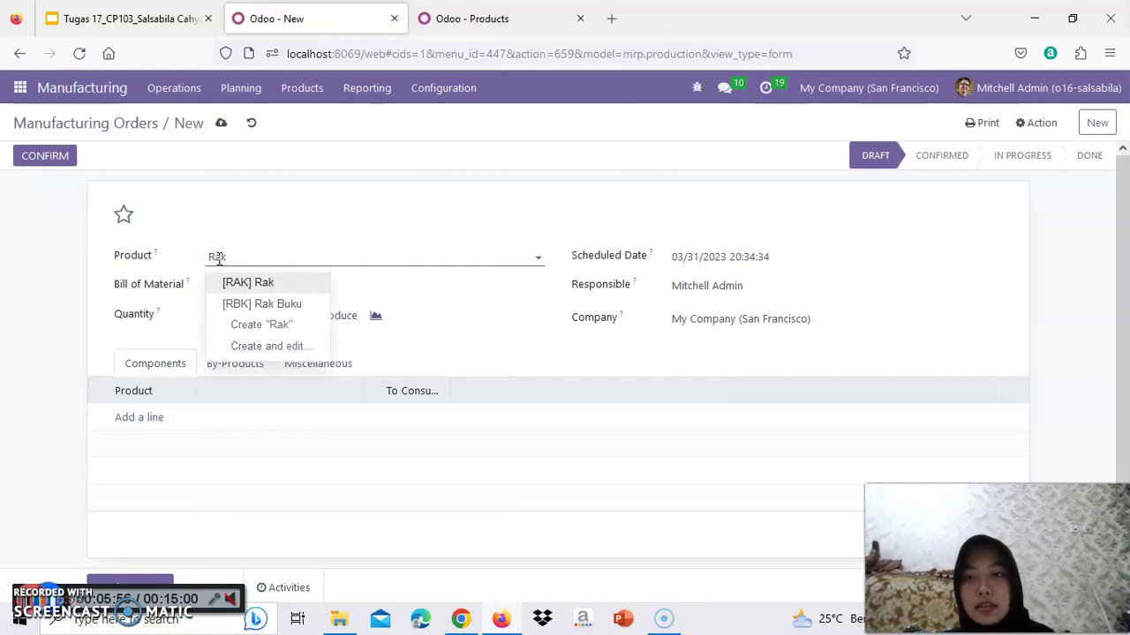
pyautogui.click(269, 306)
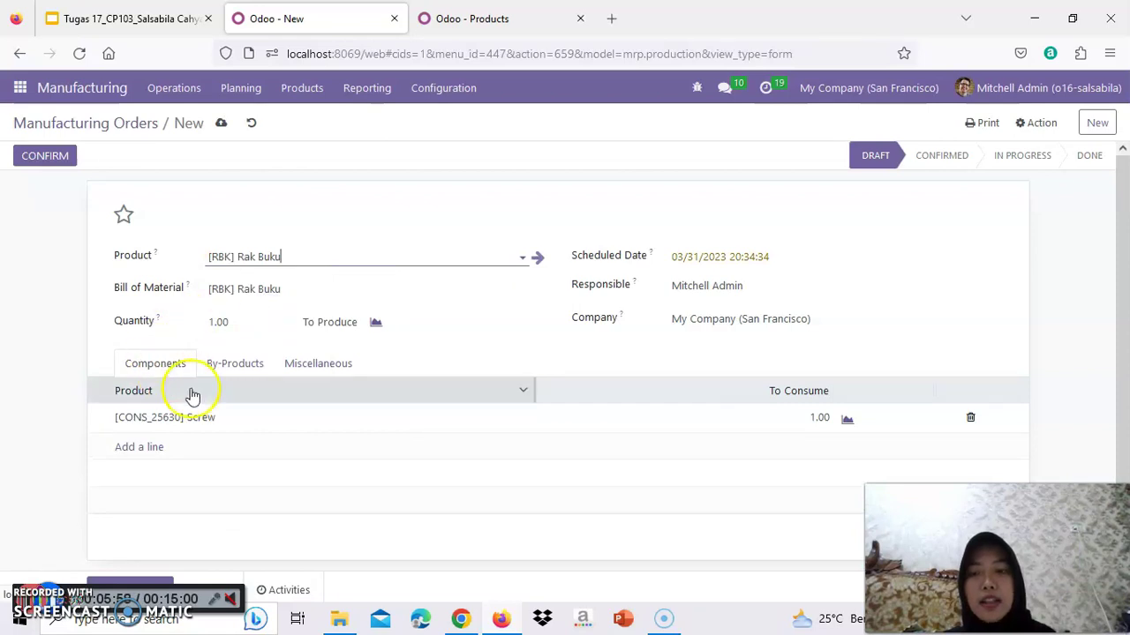
# Review the components and by-products listed on the new Rak Buku manufacturing order.
pyautogui.scroll(-2, 112, 388)
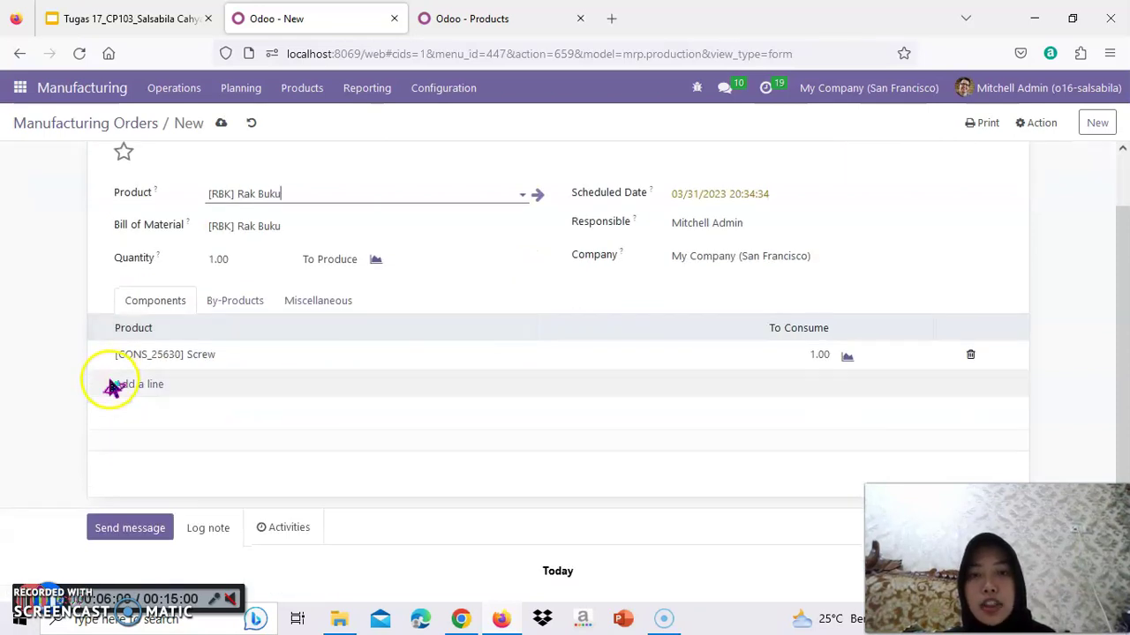
pyautogui.scroll(1, 111, 383)
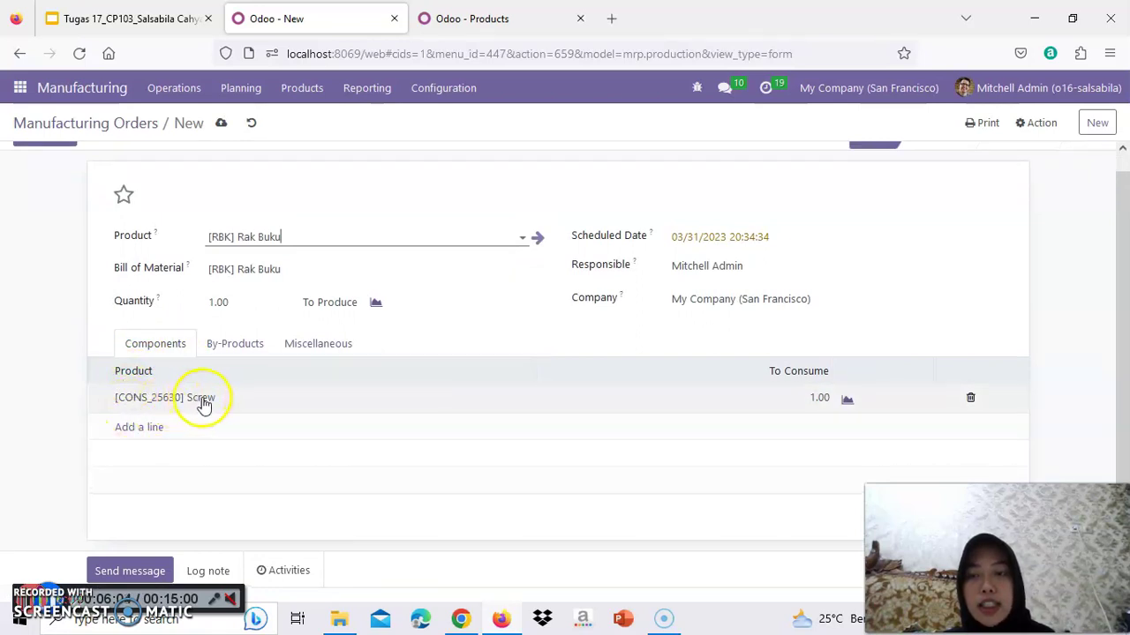
pyautogui.click(243, 345)
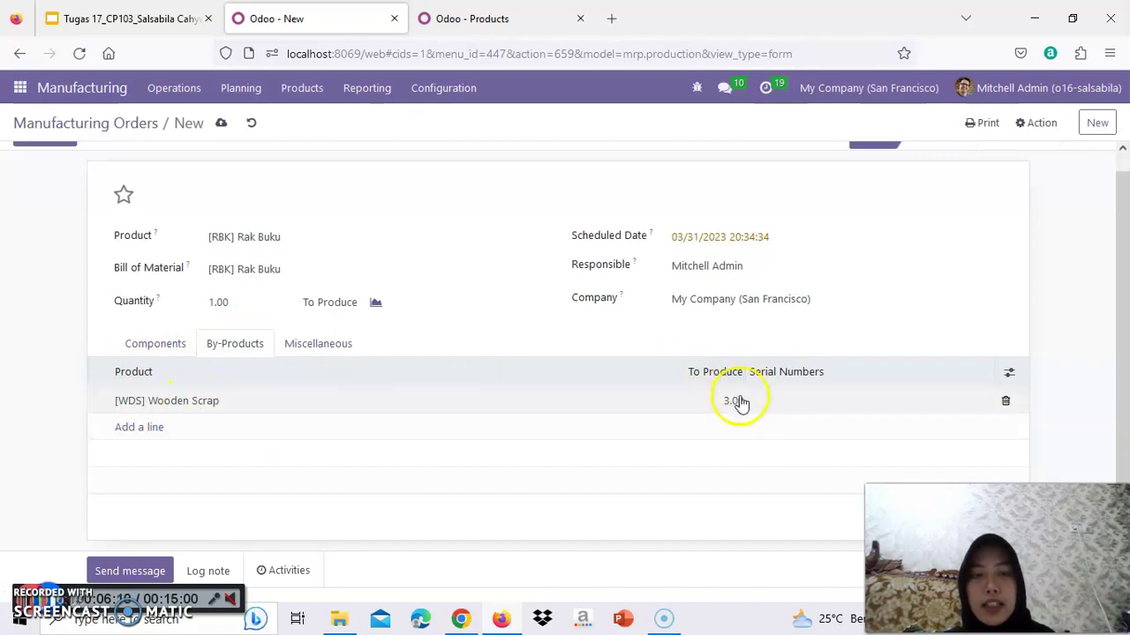
pyautogui.scroll(1, 671, 427)
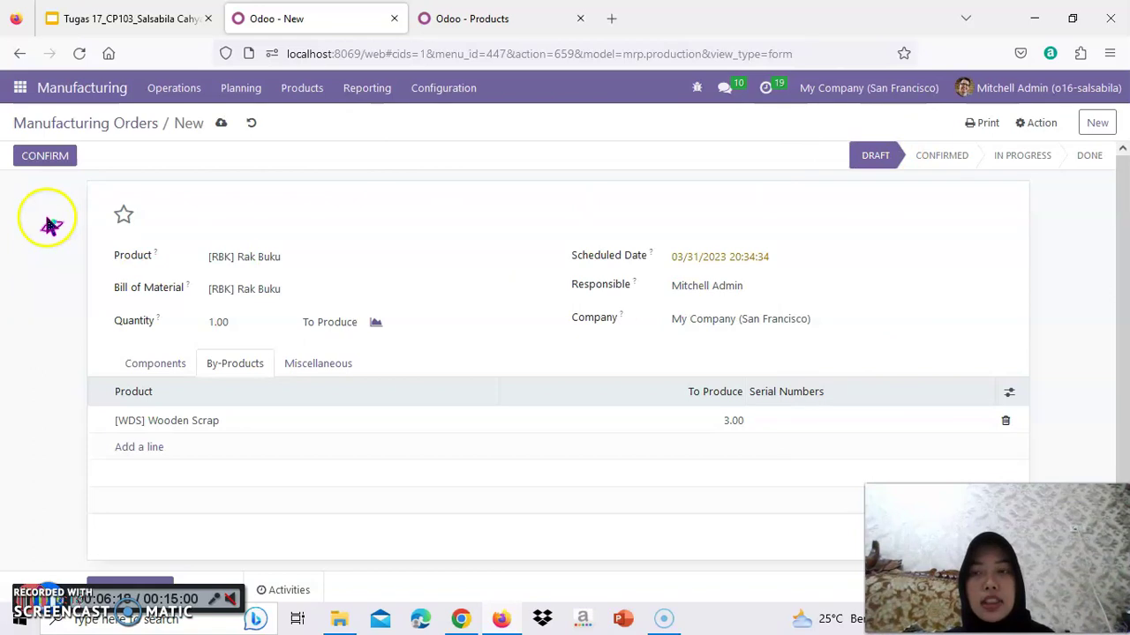
# Confirm the Rak Buku manufacturing order and mark it as done, applying immediate production.
pyautogui.click(44, 163)
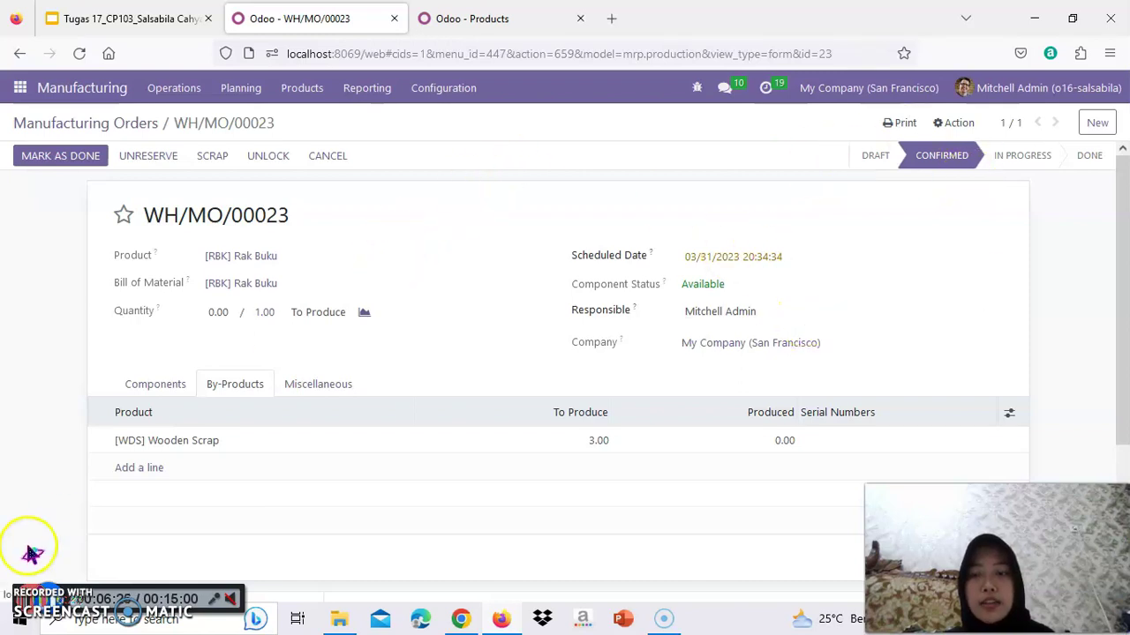
pyautogui.click(63, 157)
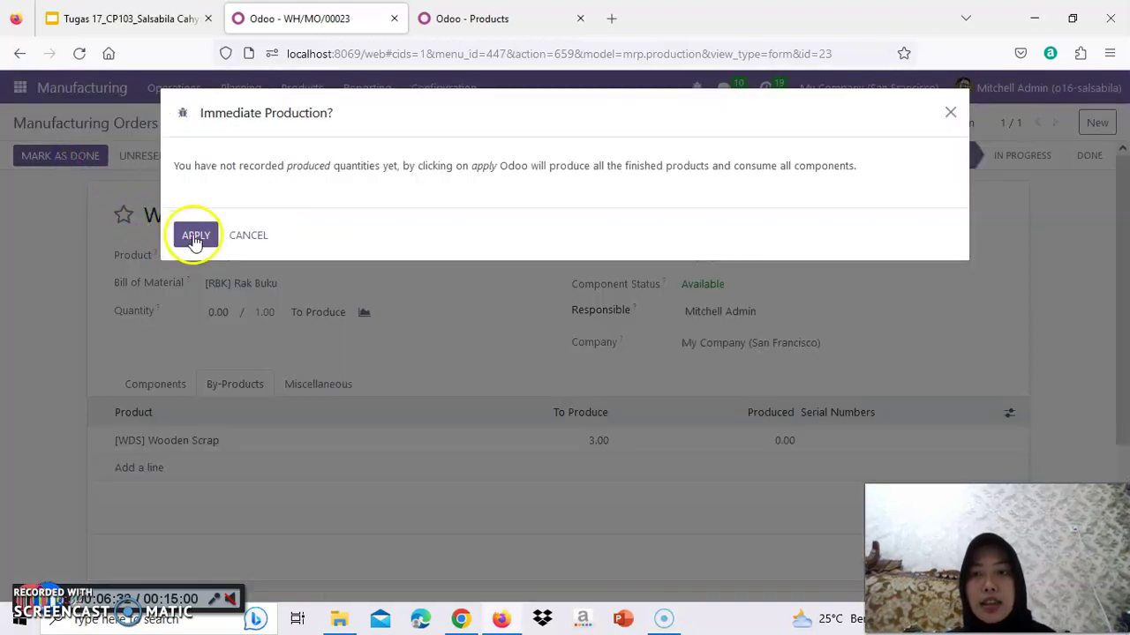
pyautogui.click(195, 238)
pyautogui.click(195, 237)
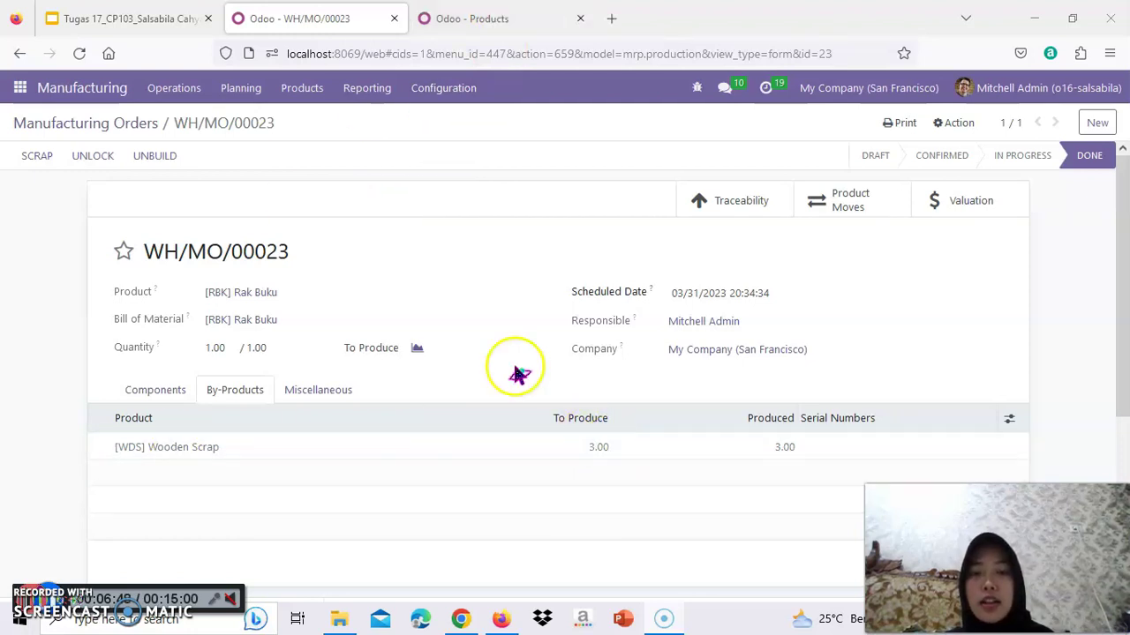
# In the Products browser tab, reload the Manufacturing products and search for "wooden" to check the Wooden Scrap stock on hand.
pyautogui.click(477, 19)
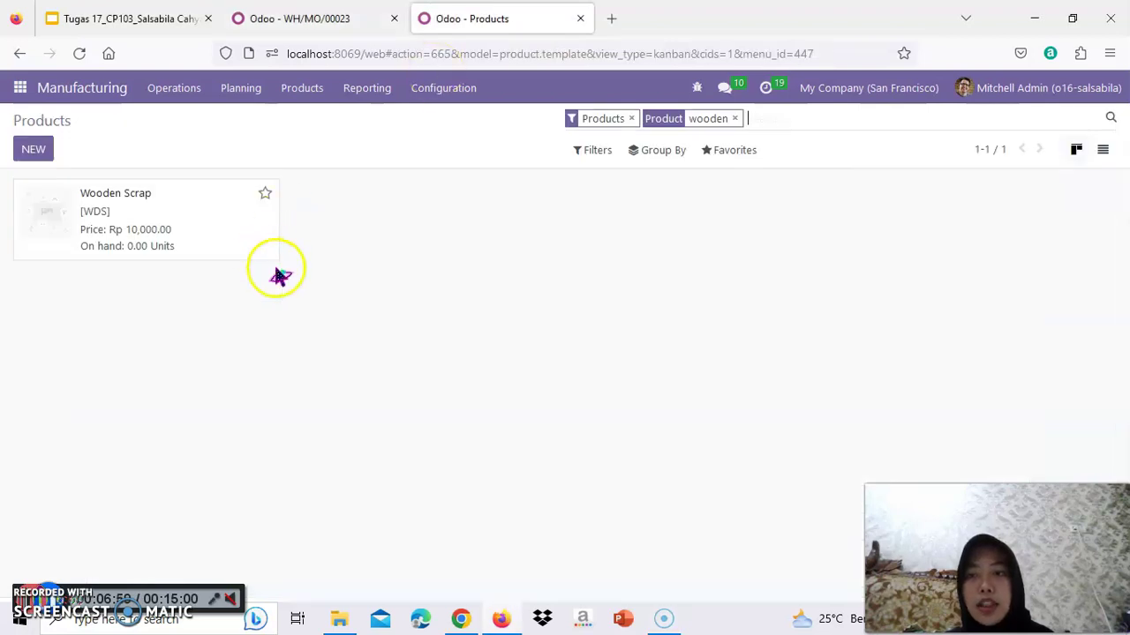
pyautogui.click(315, 86)
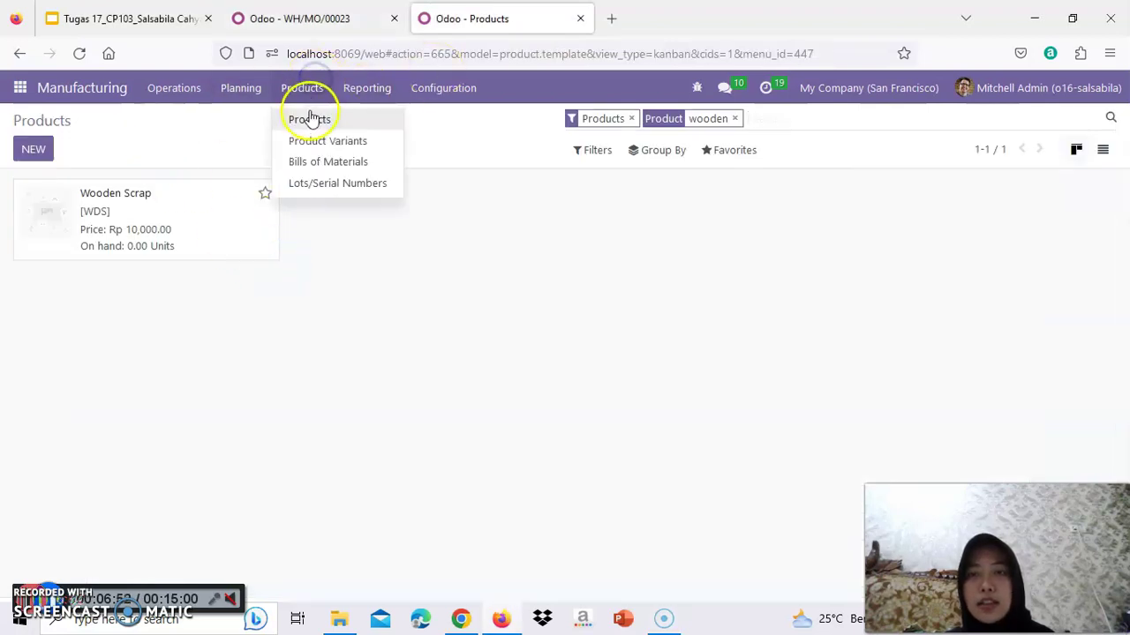
pyautogui.click(310, 119)
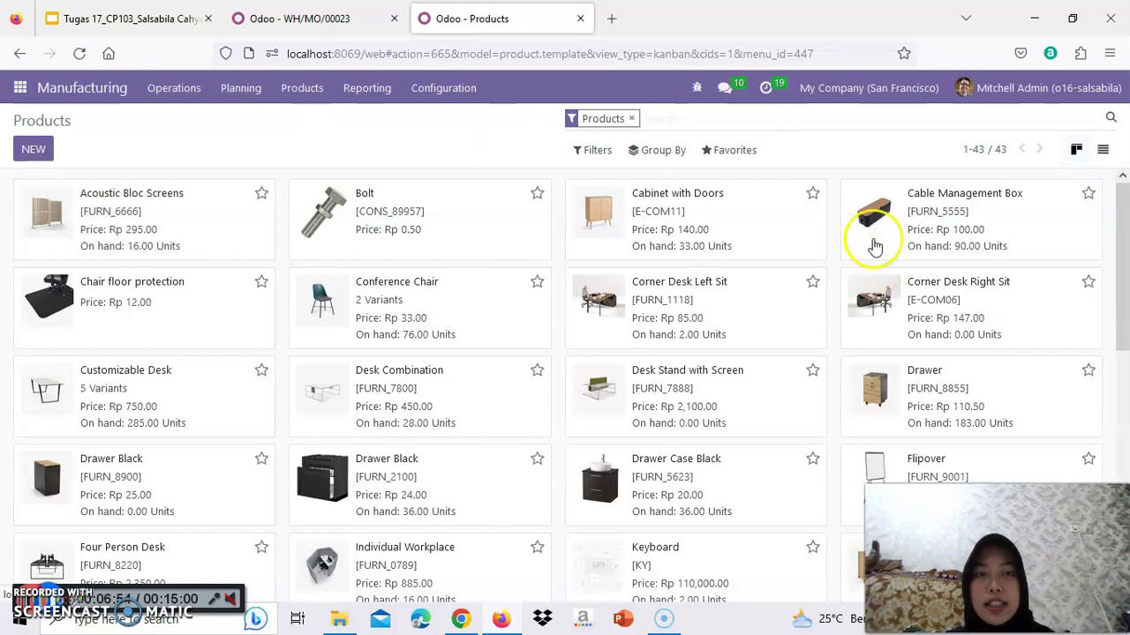
pyautogui.write('wooden')
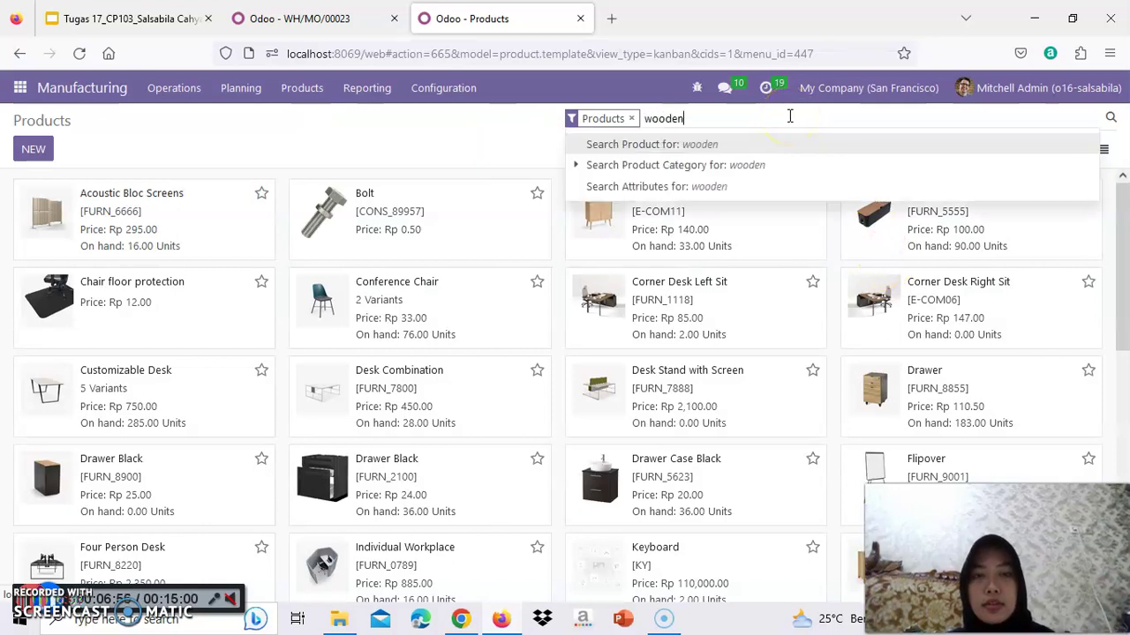
pyautogui.click(717, 146)
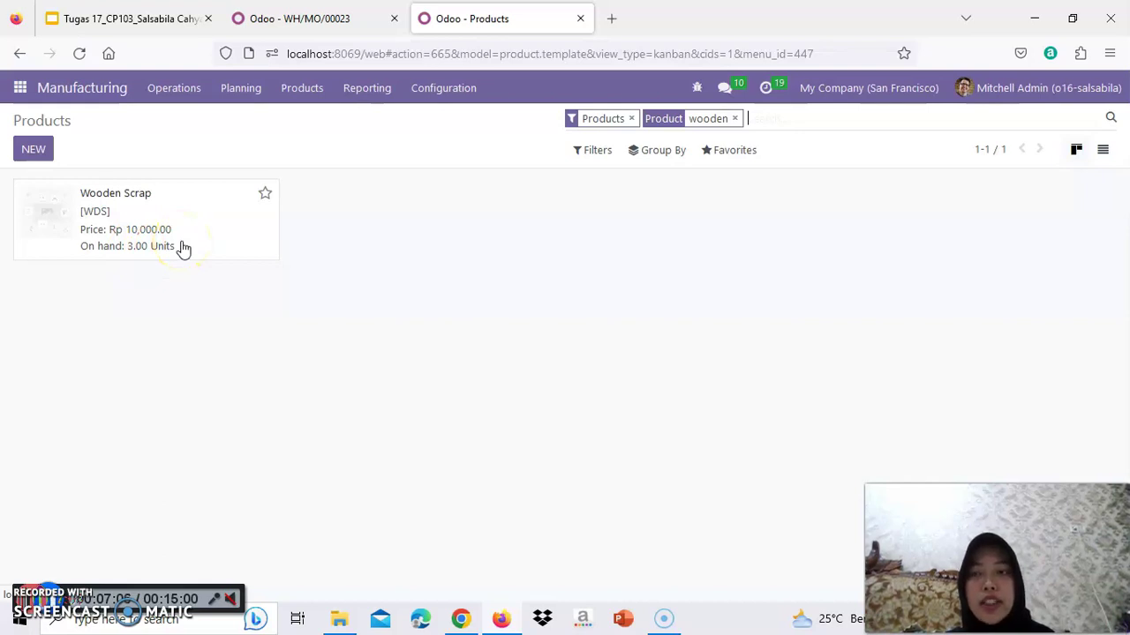
pyautogui.click(50, 582)
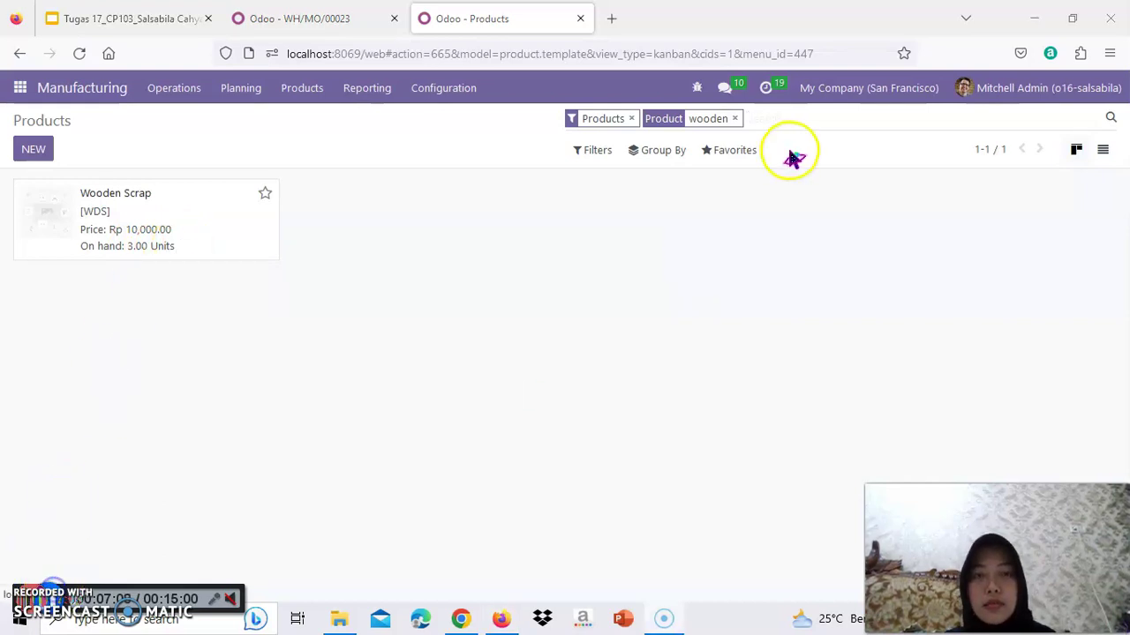
# Add "rak buku" to the product search to check the stock on hand of Rak Buku alongside Wooden Scrap.
pyautogui.click(794, 117)
pyautogui.write('r')
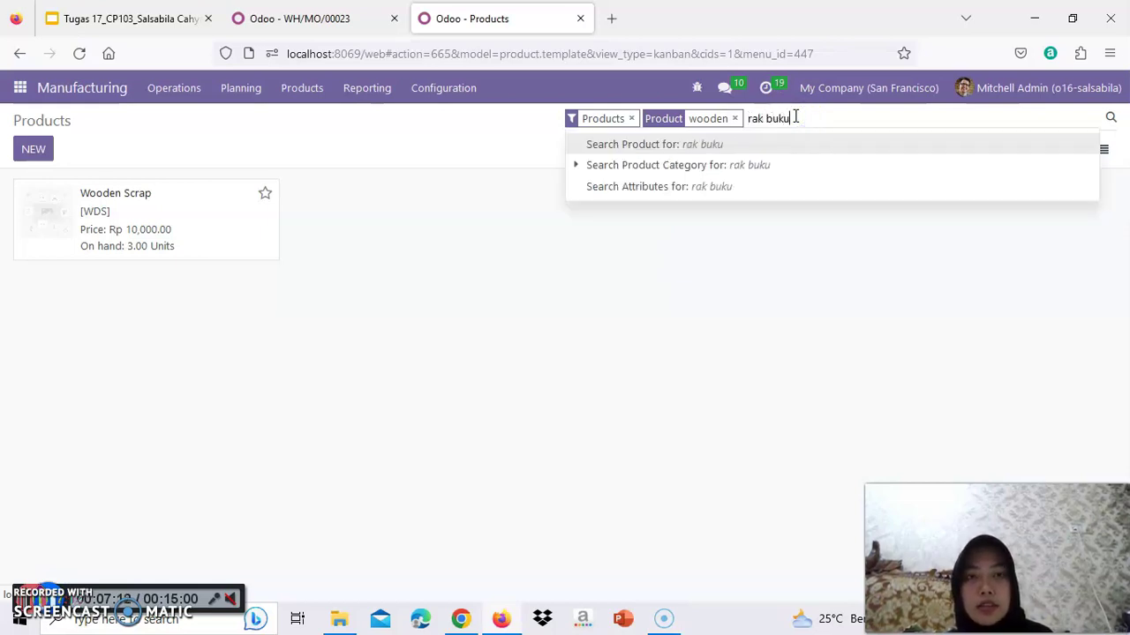
pyautogui.write('ak buku')
pyautogui.press('Return')
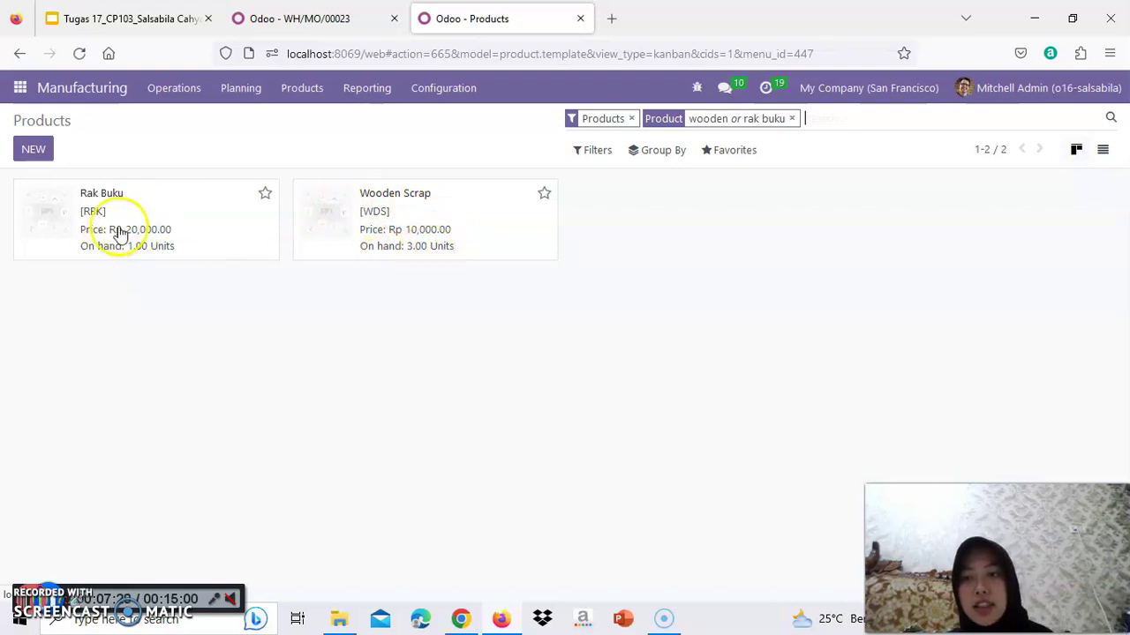
pyautogui.click(42, 582)
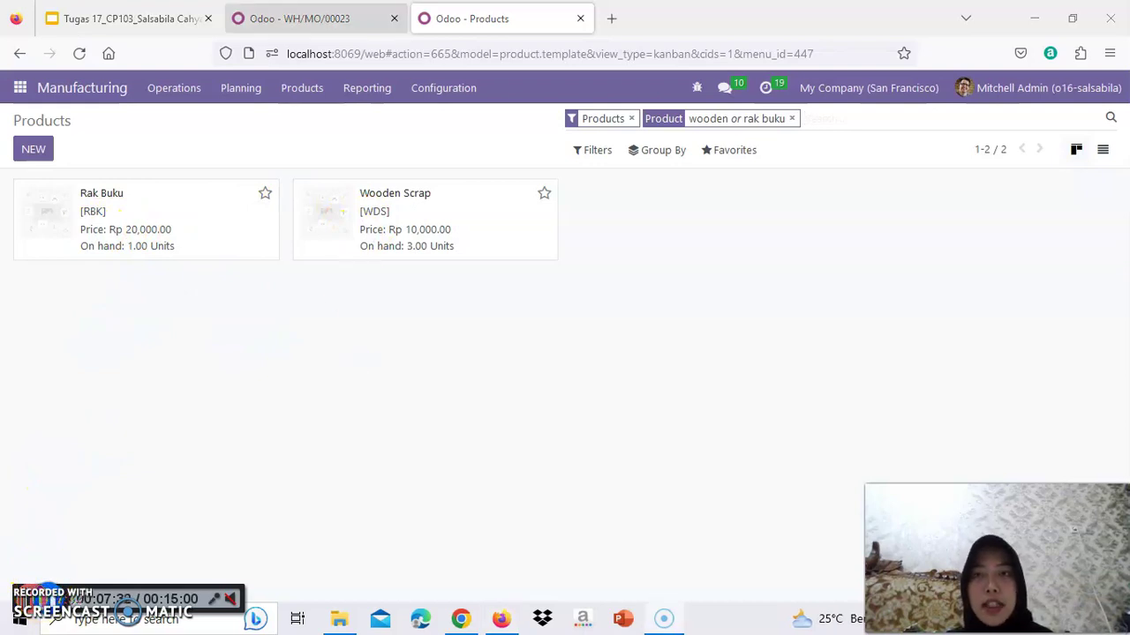
# Back in the manufacturing order's browser tab, open its Traceability Report and examine the components consumed under Rak Buku and Wooden Scrap.
pyautogui.click(309, 18)
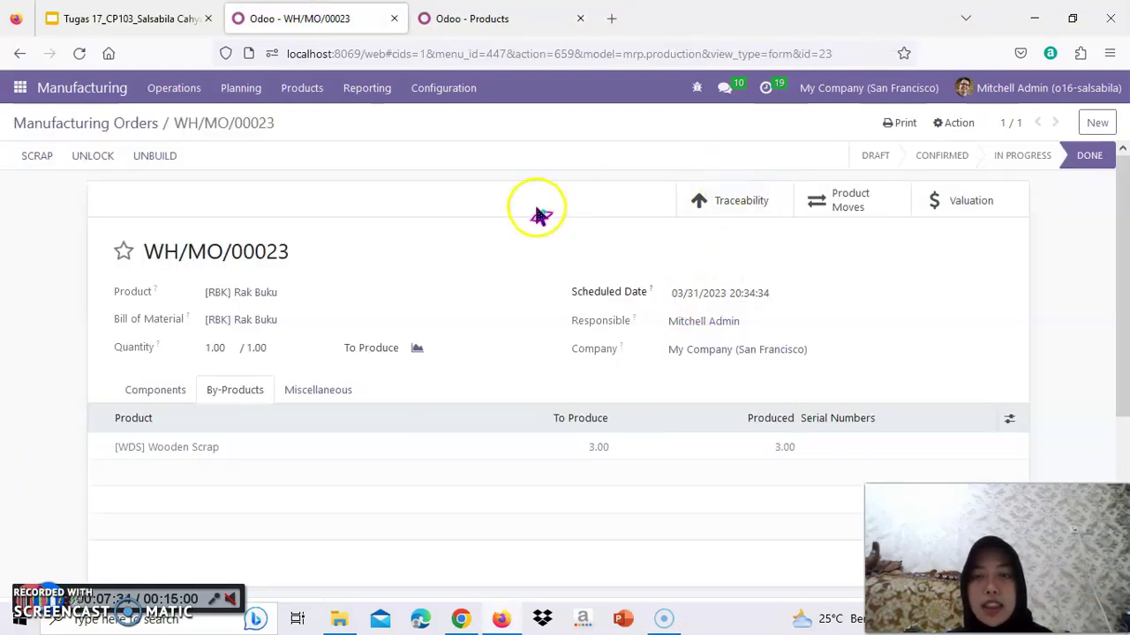
pyautogui.click(722, 212)
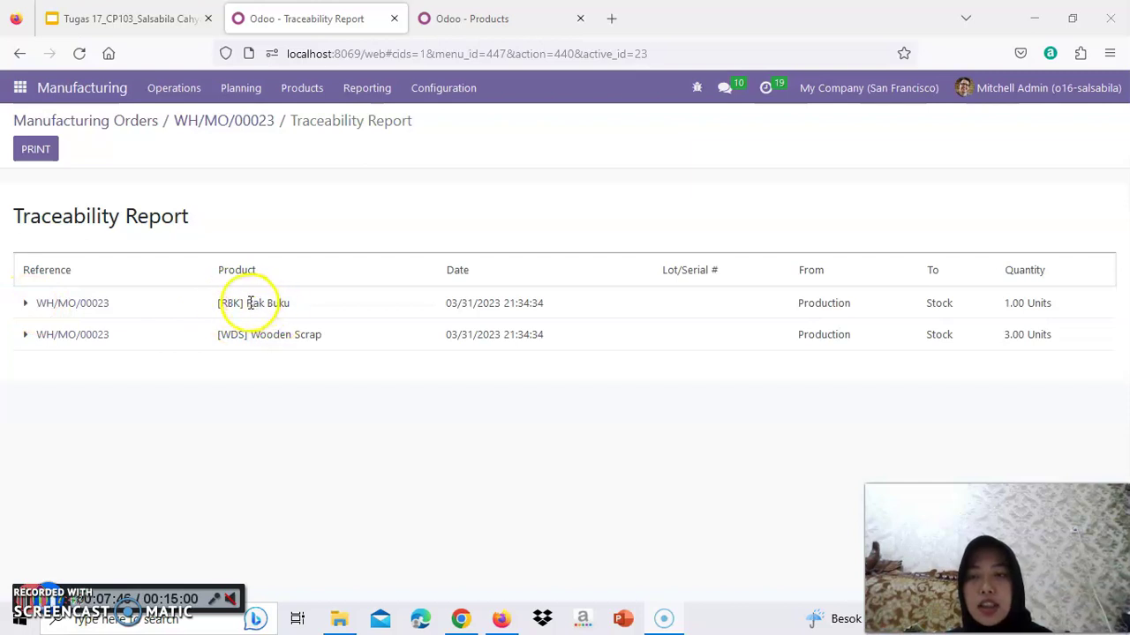
pyautogui.click(26, 336)
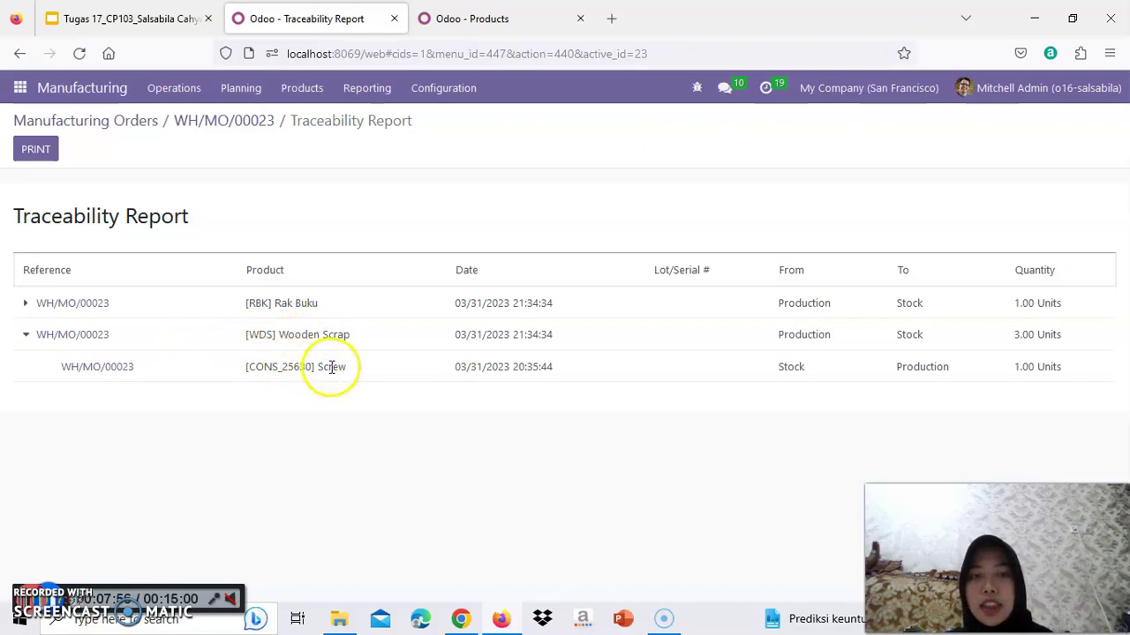
pyautogui.click(29, 336)
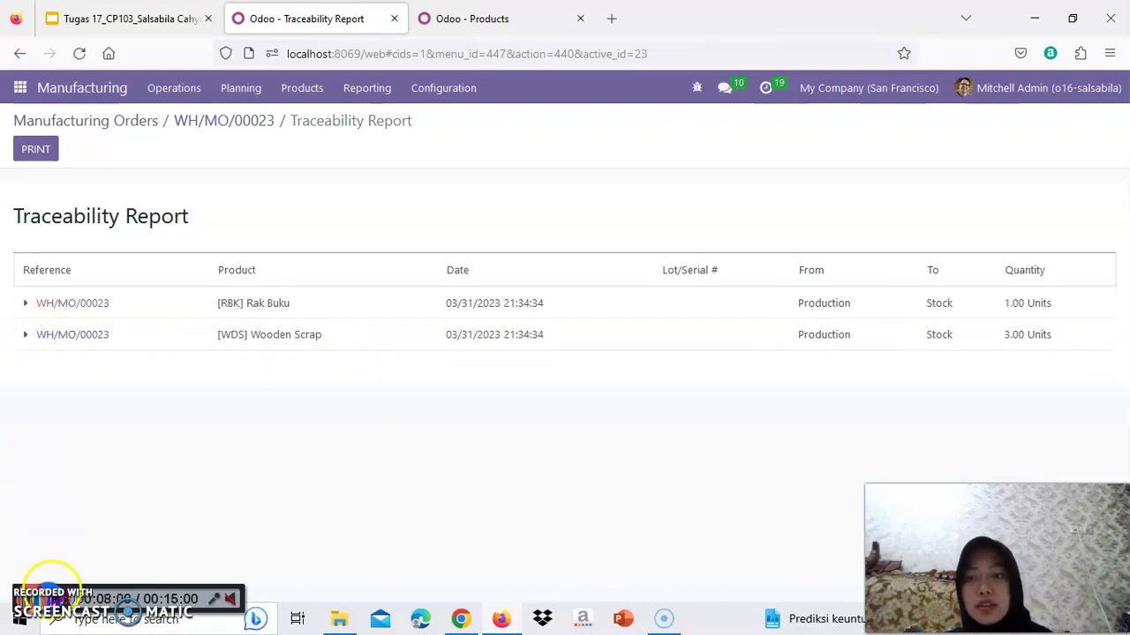
pyautogui.click(26, 304)
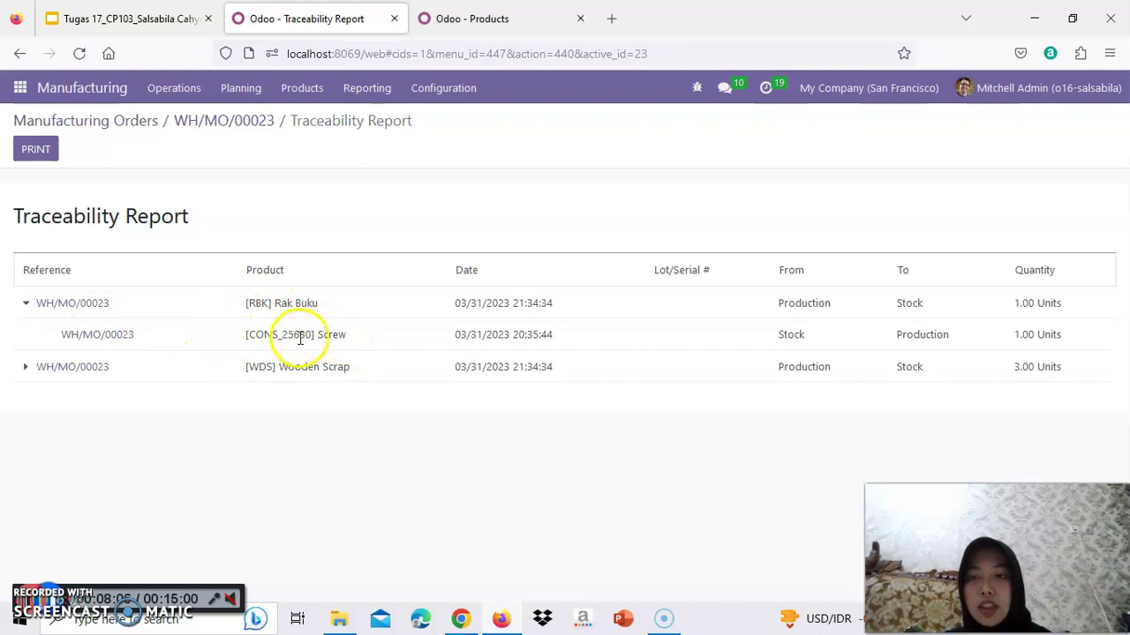
pyautogui.click(27, 370)
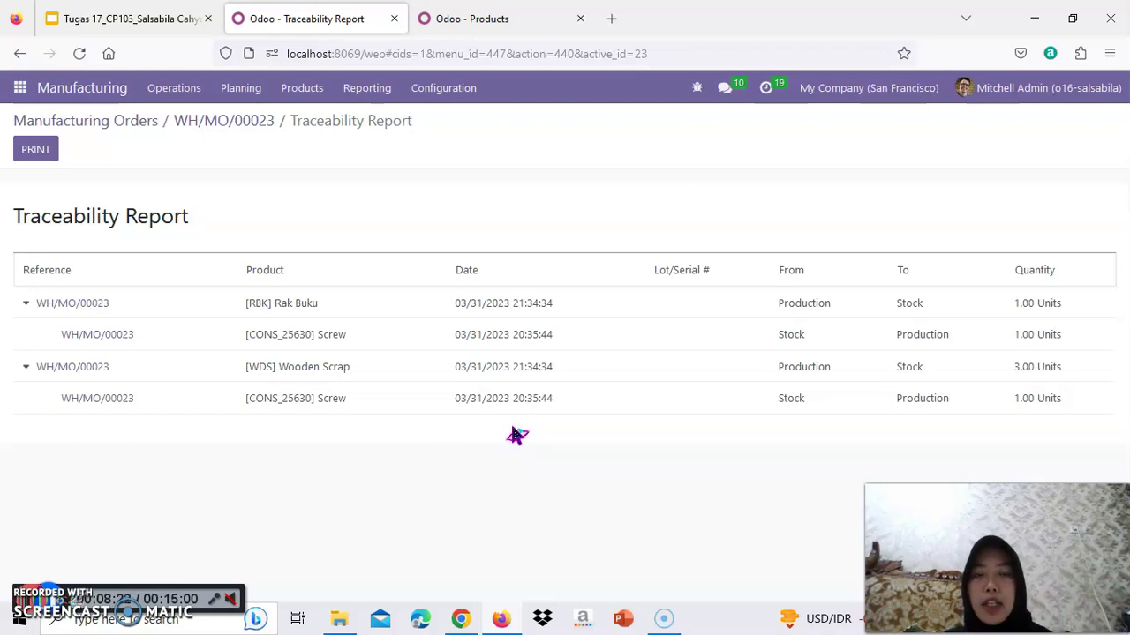
pyautogui.click(499, 483)
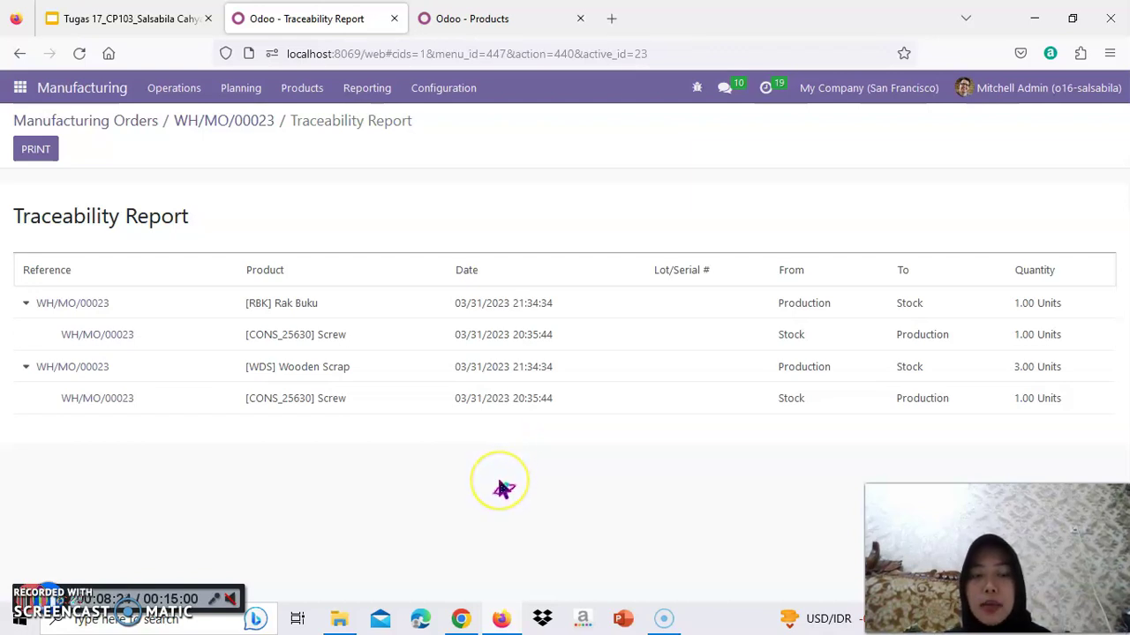